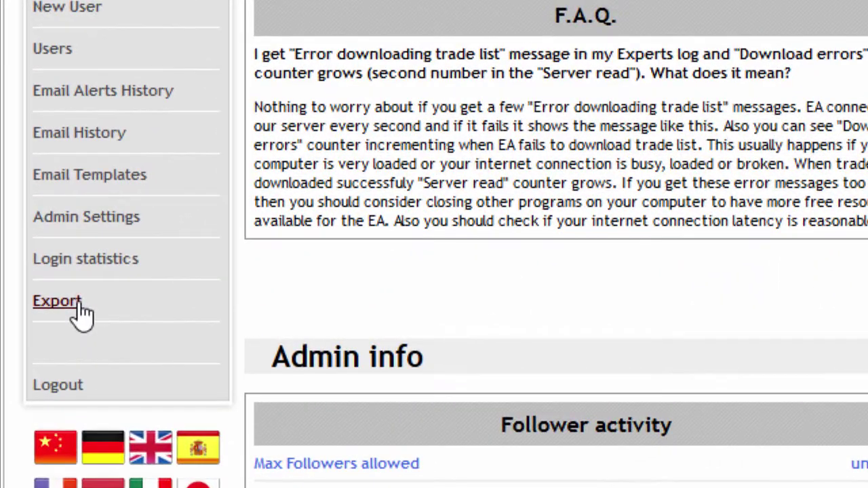
Export a backup of the MySQL database "sellfore_rtc3" and save it as an SQL file
{"action": "left_click", "coordinate": [79, 307]}
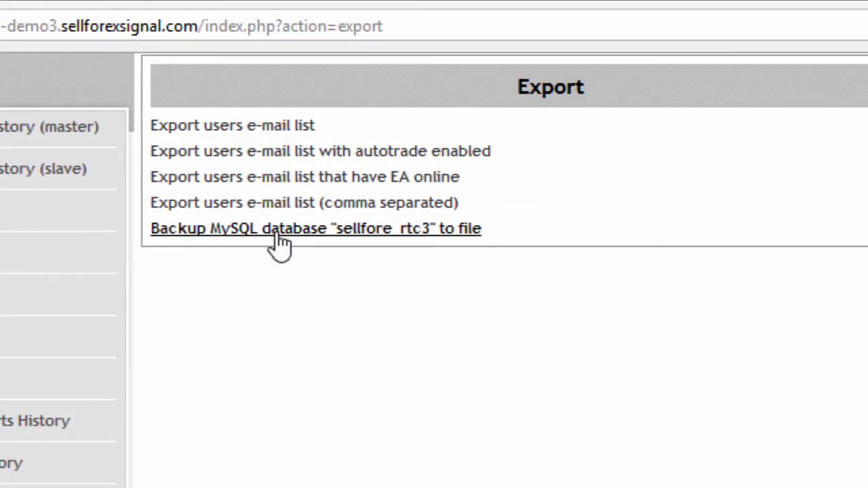
{"action": "left_click", "coordinate": [277, 231]}
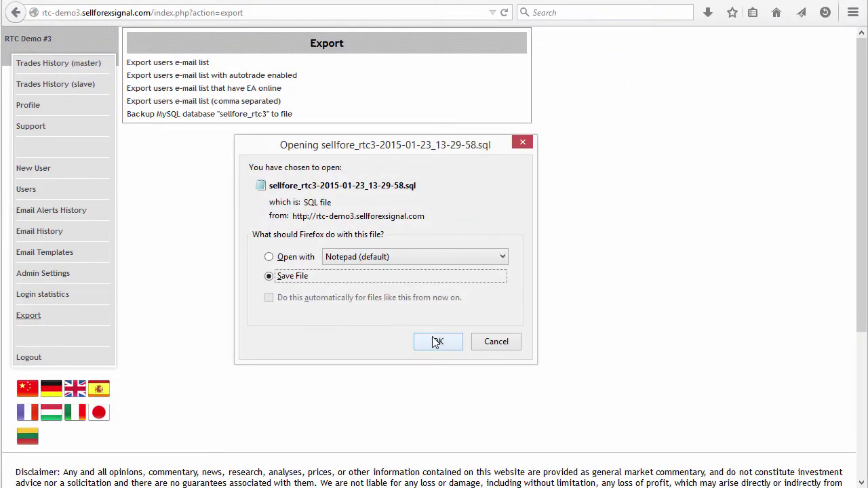
{"action": "left_click", "coordinate": [436, 343]}
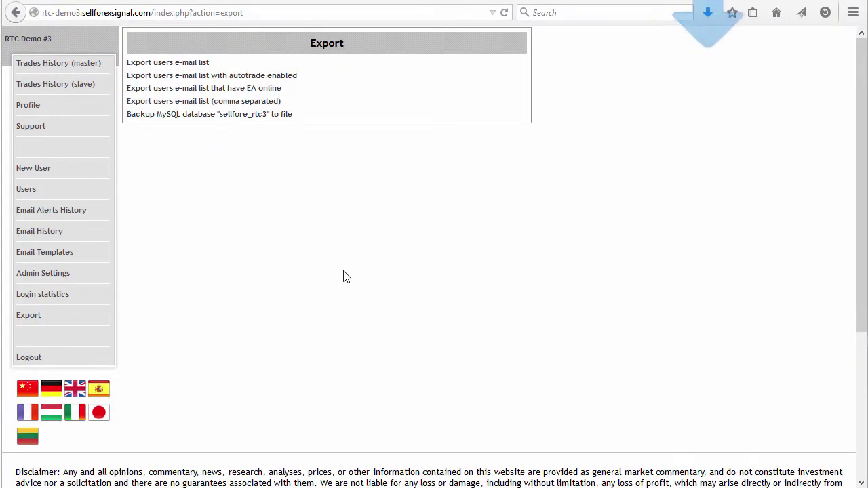
{"action": "left_click", "coordinate": [710, 16]}
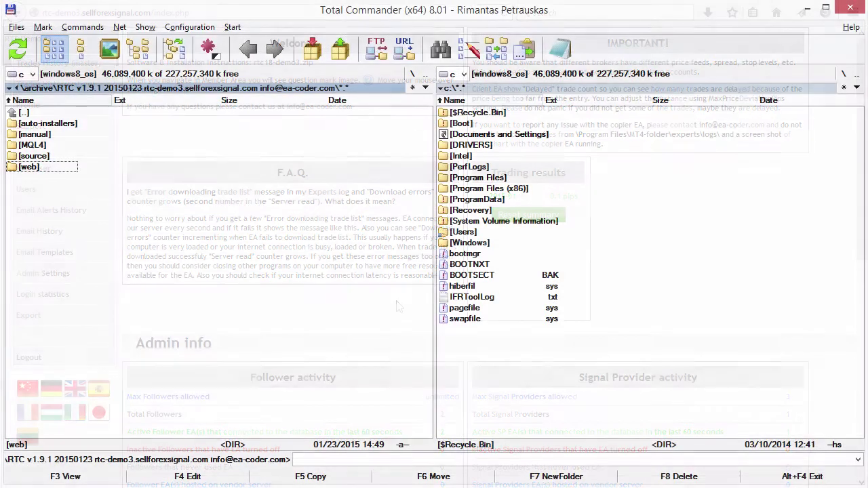
Switch to Total Commander and connect to the rtc-demo3 folder on the sellforexsignal.com FTP server, entering the account password
{"action": "left_click", "coordinate": [667, 374]}
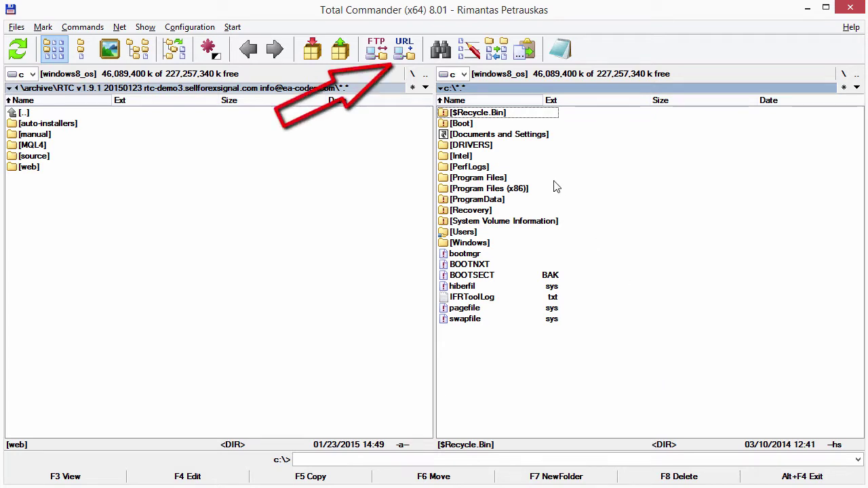
{"action": "left_click", "coordinate": [405, 52]}
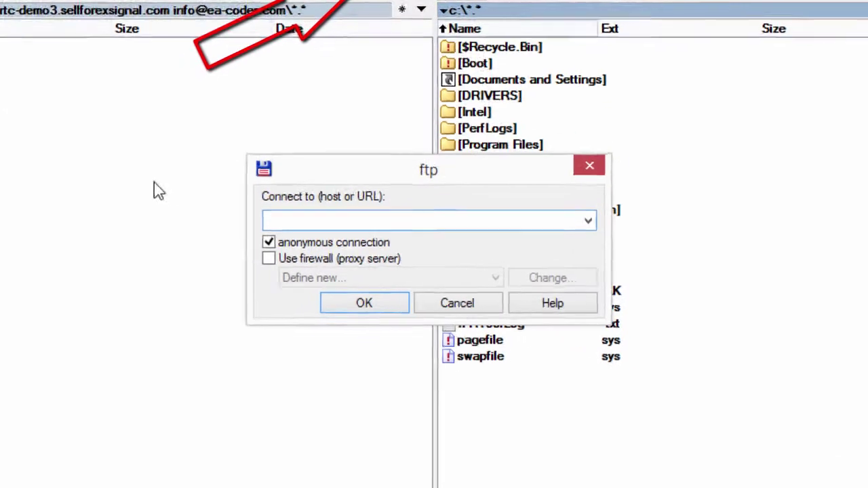
{"action": "key", "text": "Down"}
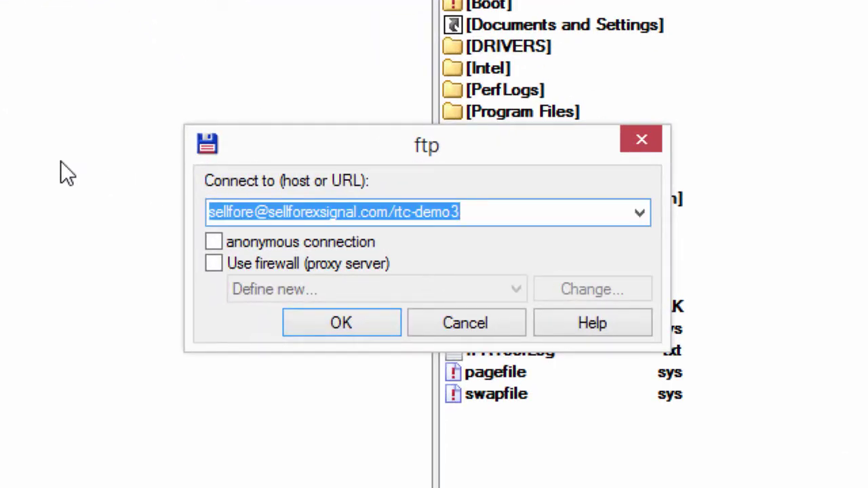
{"action": "key", "text": "Return"}
{"action": "type", "text": "***********"}
{"action": "key", "text": "Return"}
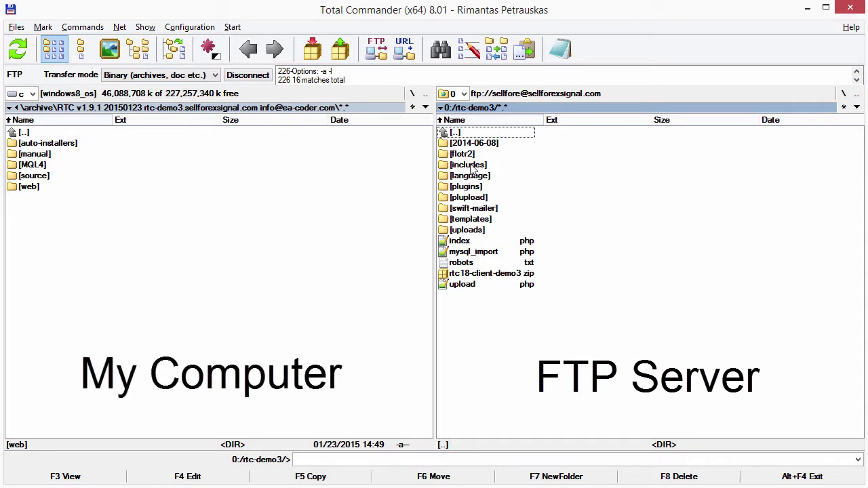
Open the includes folder inside the local web folder and the matching includes folder on the FTP server
{"action": "double_click", "coordinate": [31, 187]}
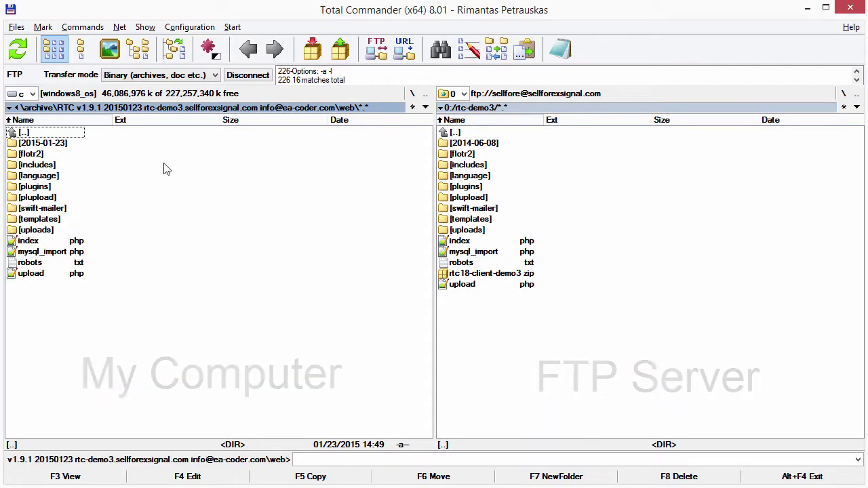
{"action": "left_click", "coordinate": [76, 143]}
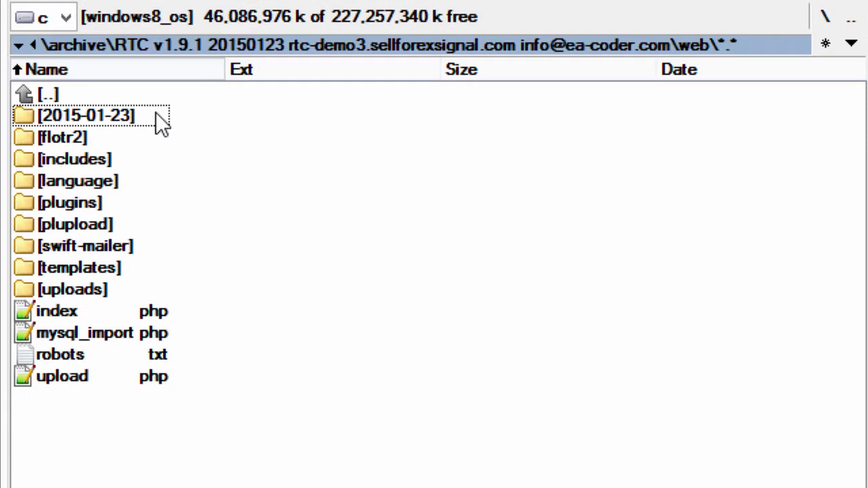
{"action": "key", "text": "Tab"}
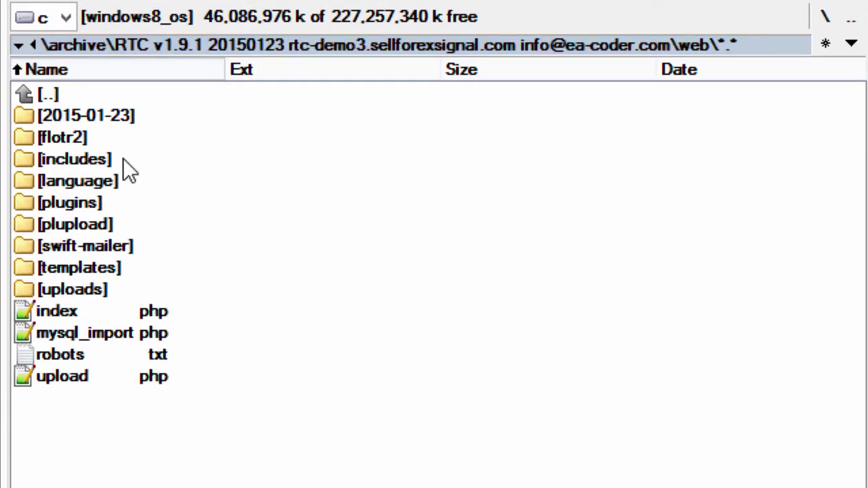
{"action": "double_click", "coordinate": [123, 159]}
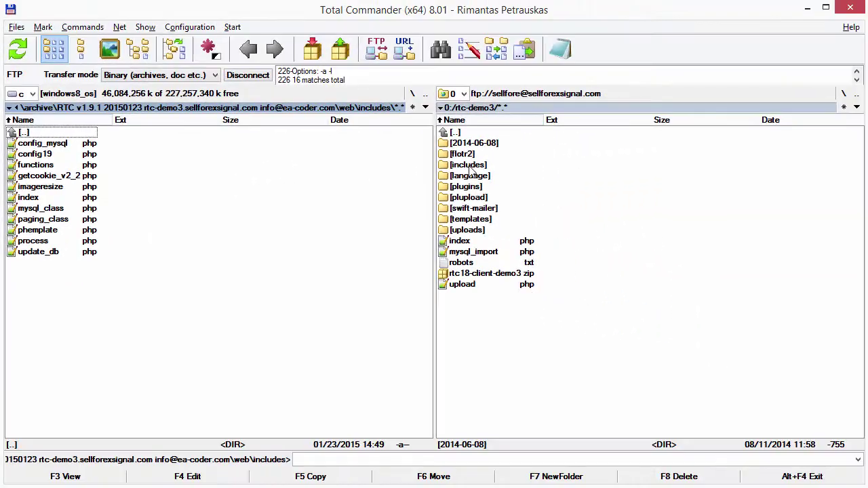
{"action": "double_click", "coordinate": [470, 166]}
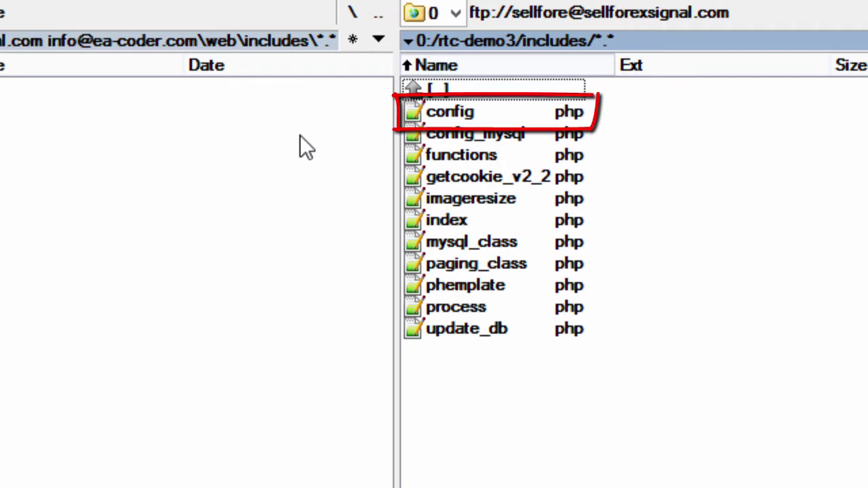
Open the local config19.php and the server's config.php for editing
{"action": "left_click", "coordinate": [510, 118]}
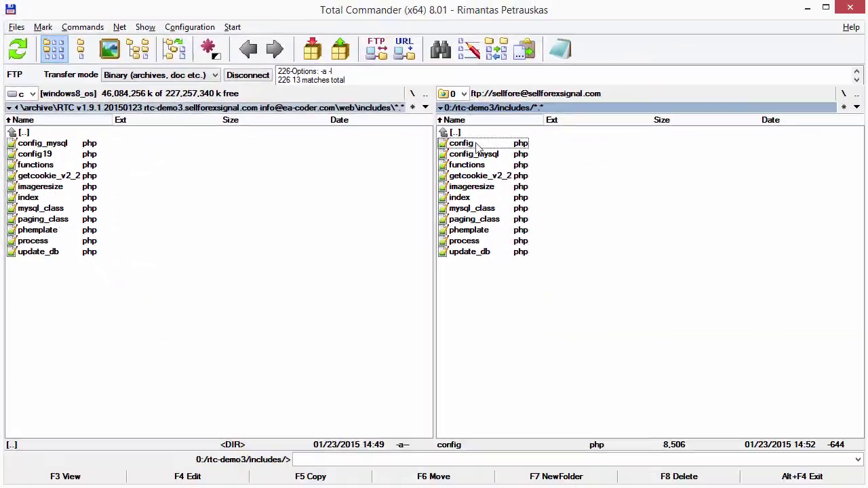
{"action": "left_click", "coordinate": [384, 209]}
{"action": "key", "text": "F4"}
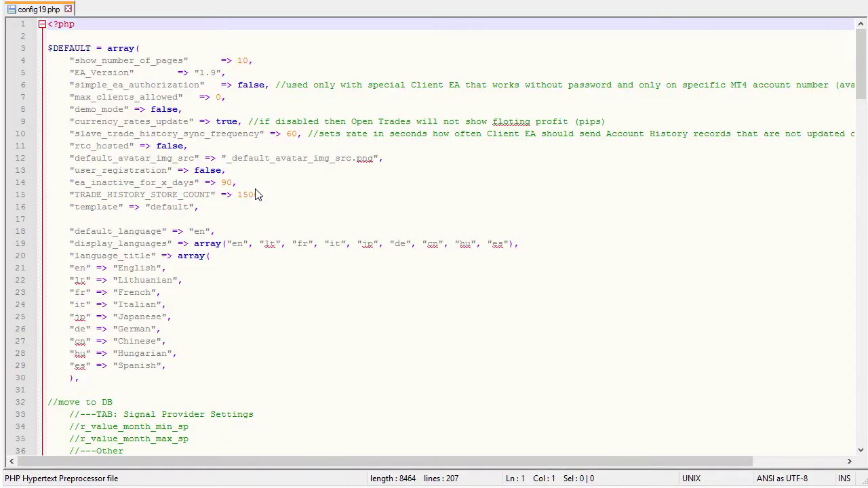
{"action": "key", "text": "alt+F4"}
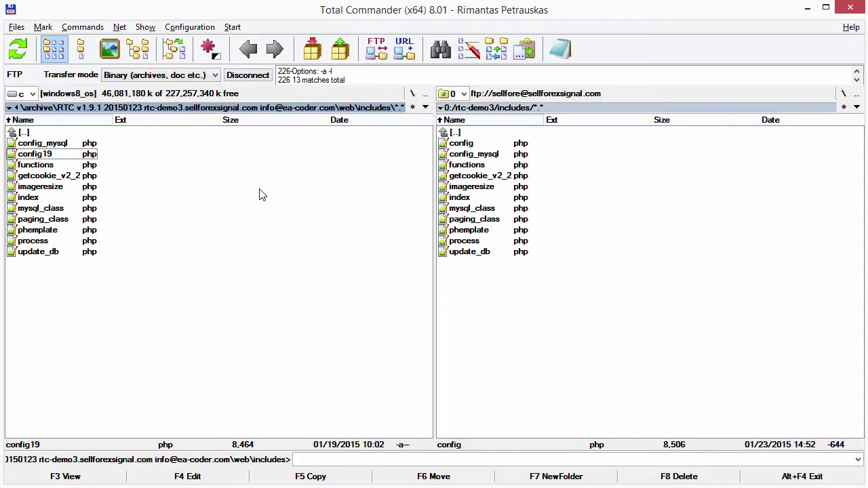
{"action": "left_click", "coordinate": [475, 146]}
{"action": "key", "text": "F4"}
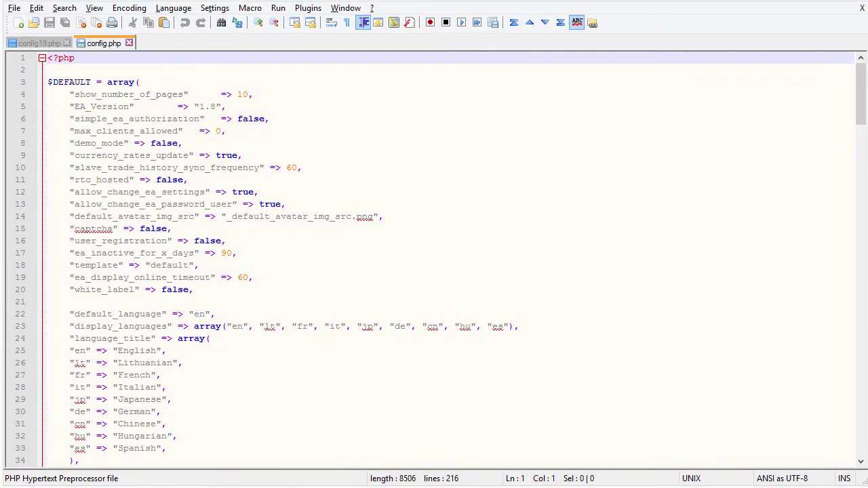
Compare config.php with config19.php side by side using the Compare plugin
{"action": "left_click", "coordinate": [308, 7]}
{"action": "mouse_move", "coordinate": [332, 28]}
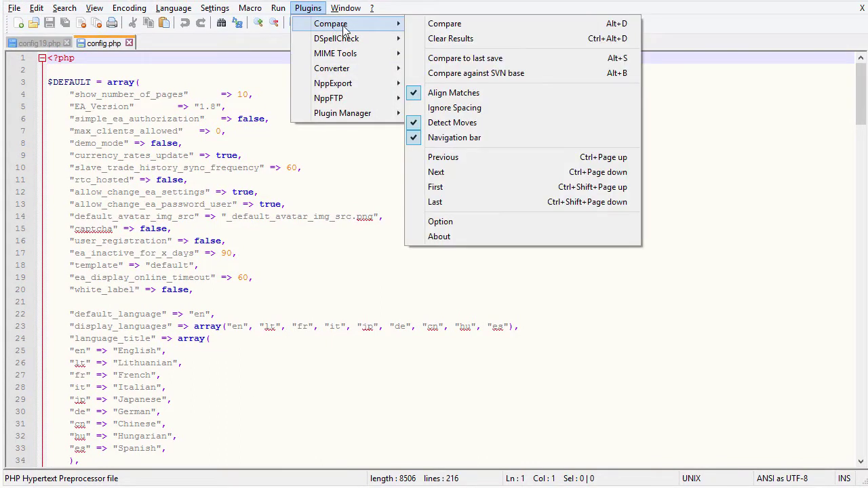
{"action": "left_click", "coordinate": [508, 28]}
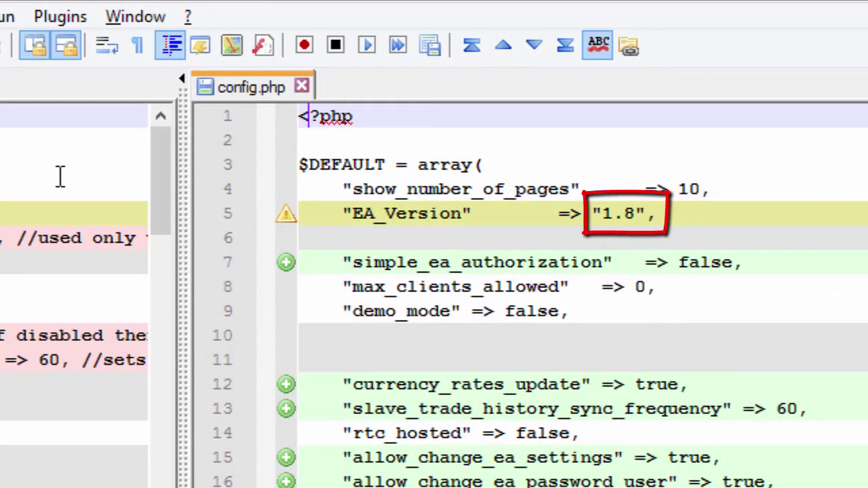
Set EA_Version to "1.9" in config.php
{"action": "double_click", "coordinate": [629, 215]}
{"action": "type", "text": "9"}
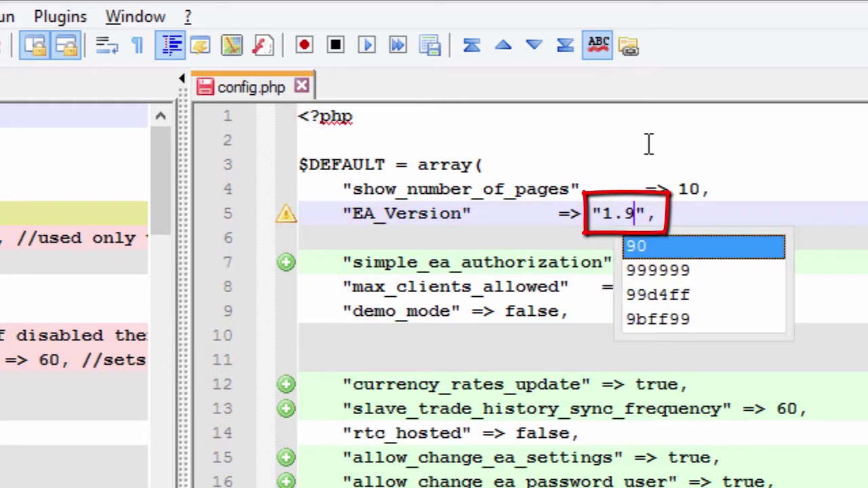
{"action": "key", "text": "Escape"}
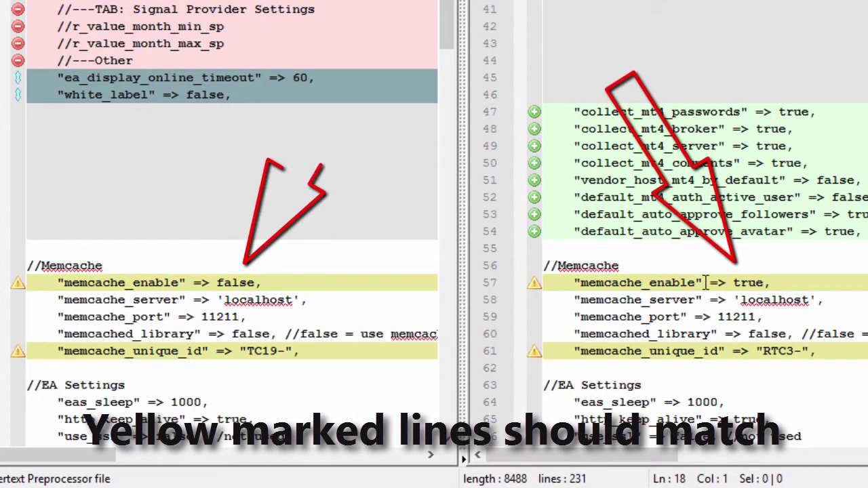
Set memcache_enable to true in config19.php to match the value in config.php
{"action": "double_click", "coordinate": [750, 283]}
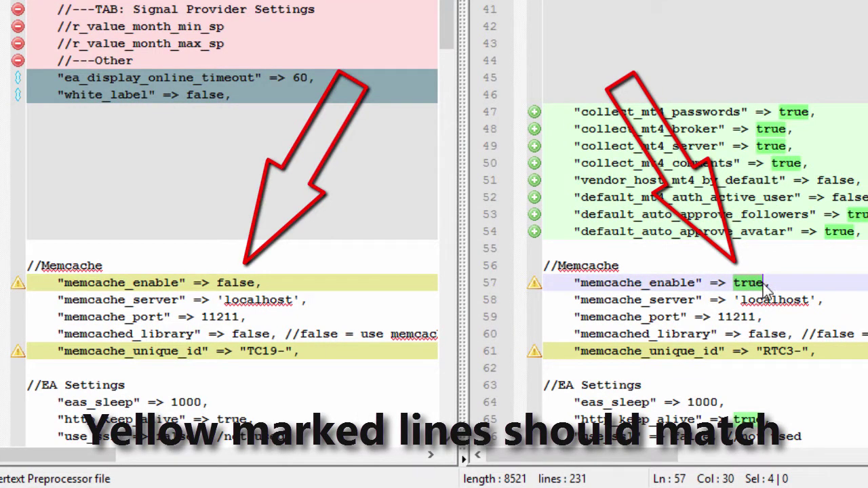
{"action": "double_click", "coordinate": [238, 283]}
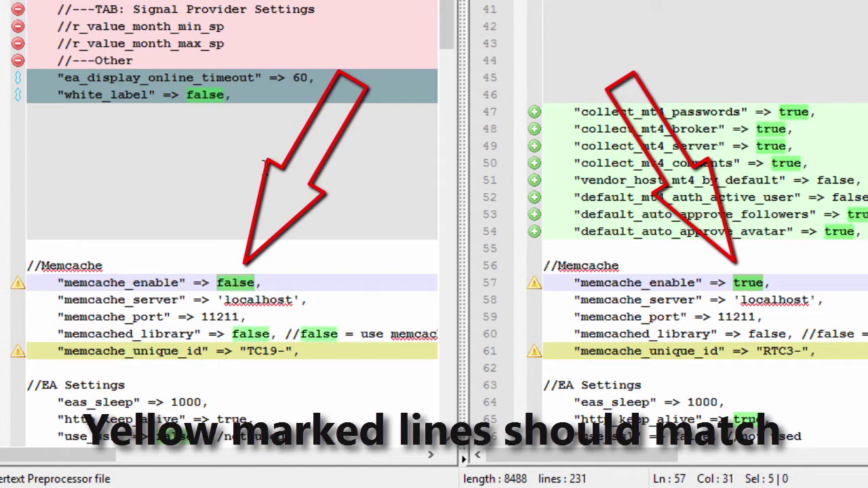
{"action": "type", "text": "true"}
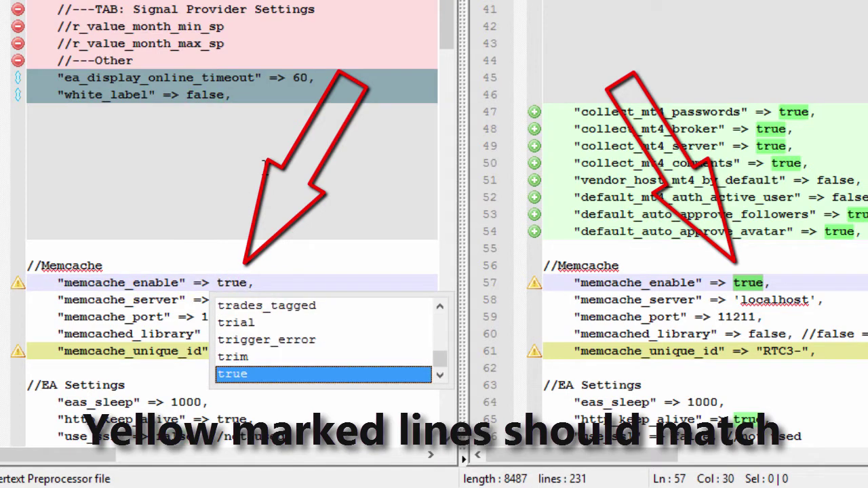
{"action": "key", "text": "Escape"}
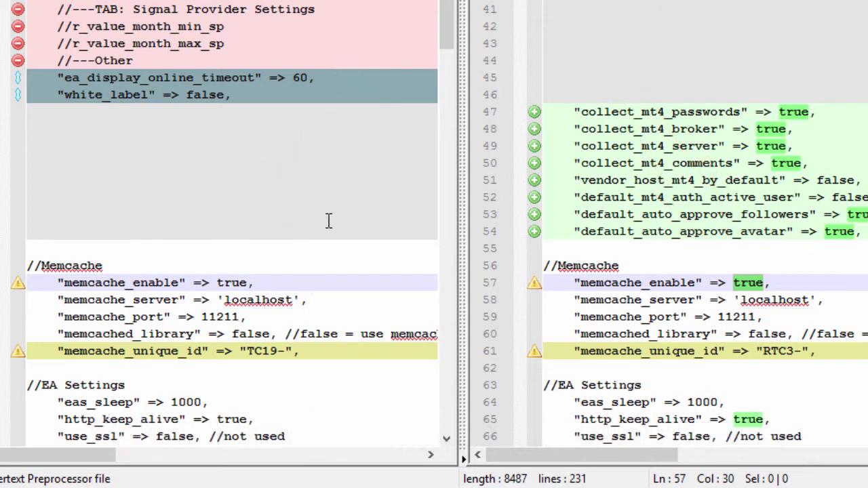
Set memcache_unique_id to "RTC3-" in config19.php to match config.php
{"action": "double_click", "coordinate": [263, 351]}
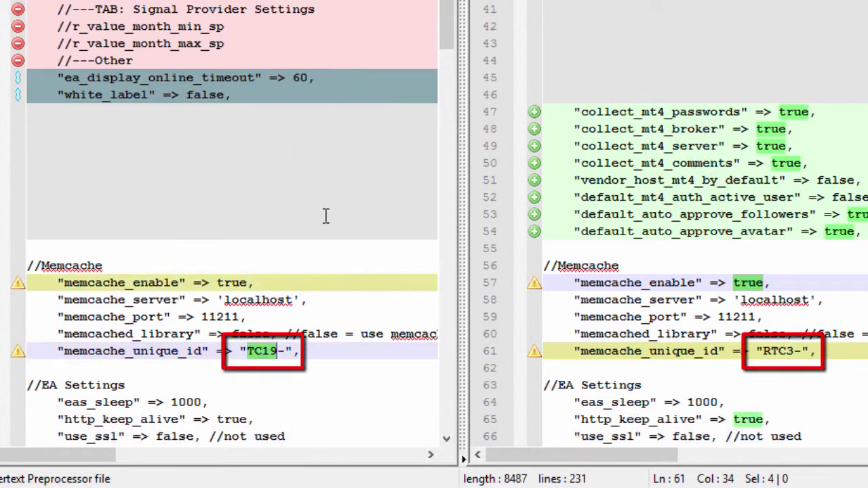
{"action": "type", "text": "RTC"}
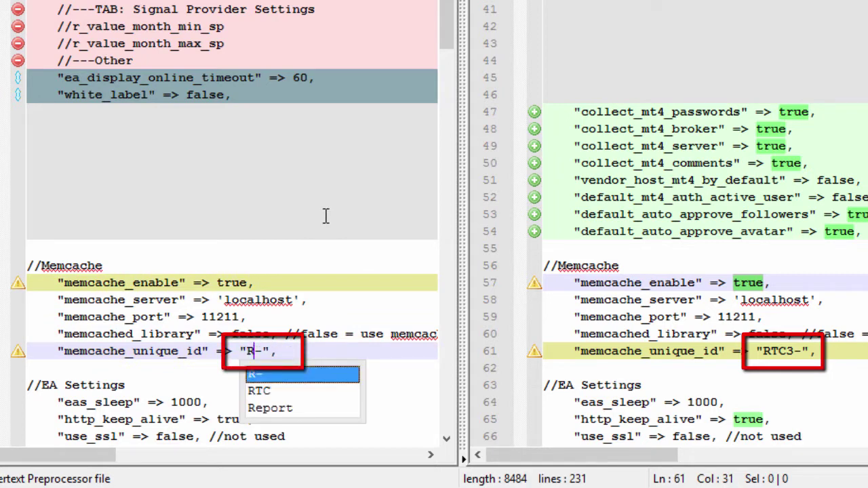
{"action": "type", "text": "3"}
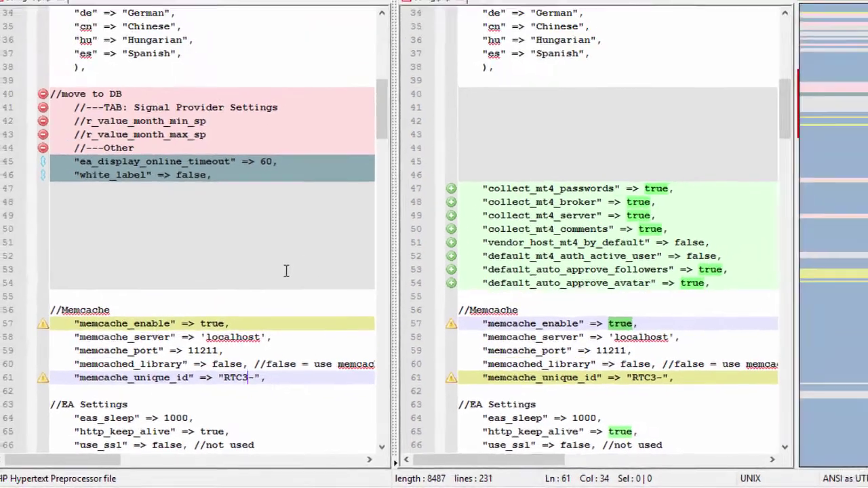
Copy the first ipn_items entry in config.php, from the product_name "test" line through its signal_providers line
{"action": "scroll", "coordinate": [271, 290], "scroll_direction": "down", "scroll_amount": 5}
{"action": "scroll", "coordinate": [272, 291], "scroll_direction": "down", "scroll_amount": 3}
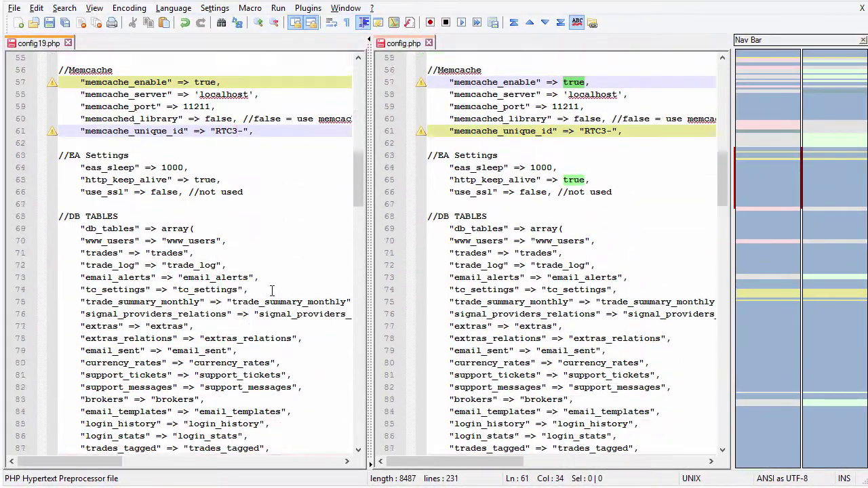
{"action": "scroll", "coordinate": [271, 291], "scroll_direction": "down", "scroll_amount": 6}
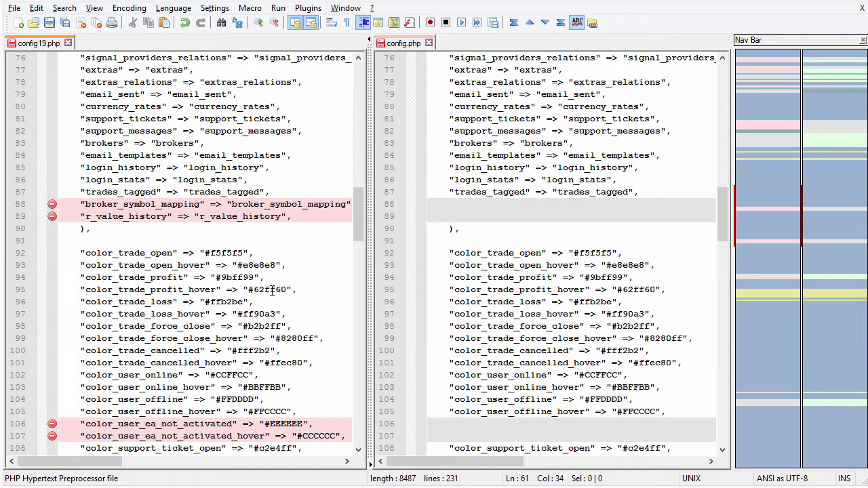
{"action": "scroll", "coordinate": [272, 290], "scroll_direction": "down", "scroll_amount": 15}
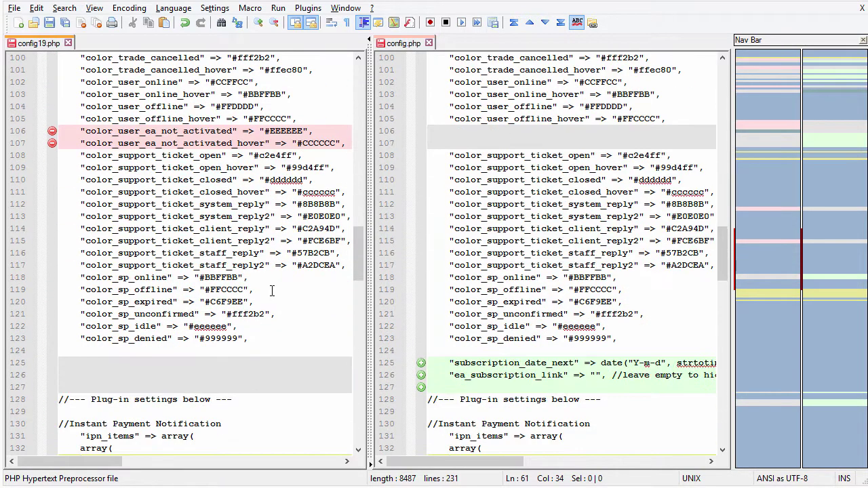
{"action": "left_click", "coordinate": [545, 204]}
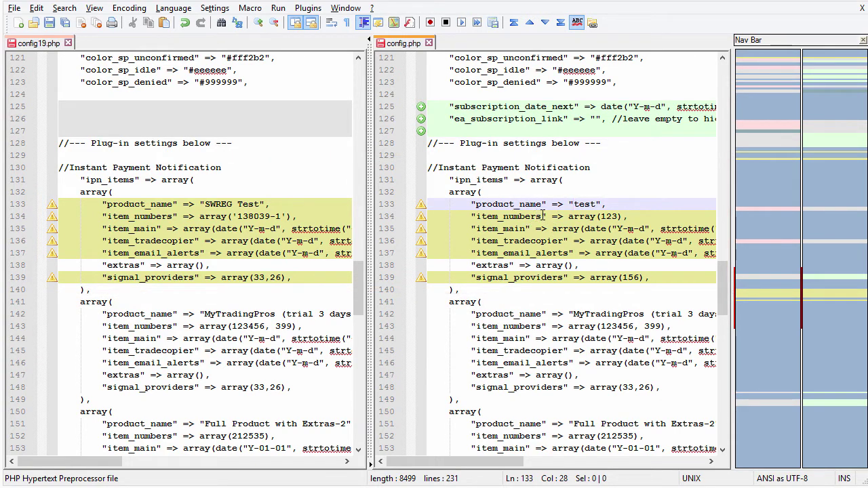
{"action": "key", "text": "Home"}
{"action": "key", "text": "Home"}
{"action": "key", "text": "shift+Down"}
{"action": "key", "text": "shift+Down"}
{"action": "key", "text": "shift+Down"}
{"action": "key", "text": "shift+Down"}
{"action": "key", "text": "shift+Down"}
{"action": "key", "text": "shift+Down"}
{"action": "key", "text": "shift+Down"}
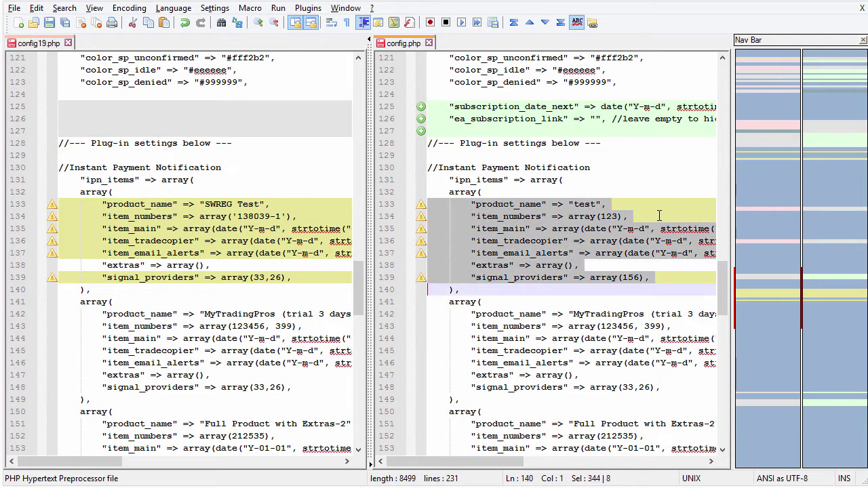
Replace the "SWREG Test" lines, product_name through signal_providers, in config19.php with the lines copied from config.php
{"action": "left_click", "coordinate": [301, 204]}
{"action": "key", "text": "Home"}
{"action": "key", "text": "Home"}
{"action": "key", "text": "shift+Down"}
{"action": "key", "text": "shift+Down"}
{"action": "key", "text": "shift+Down"}
{"action": "key", "text": "shift+Down"}
{"action": "key", "text": "shift+Down"}
{"action": "key", "text": "shift+Down"}
{"action": "key", "text": "shift+Down"}
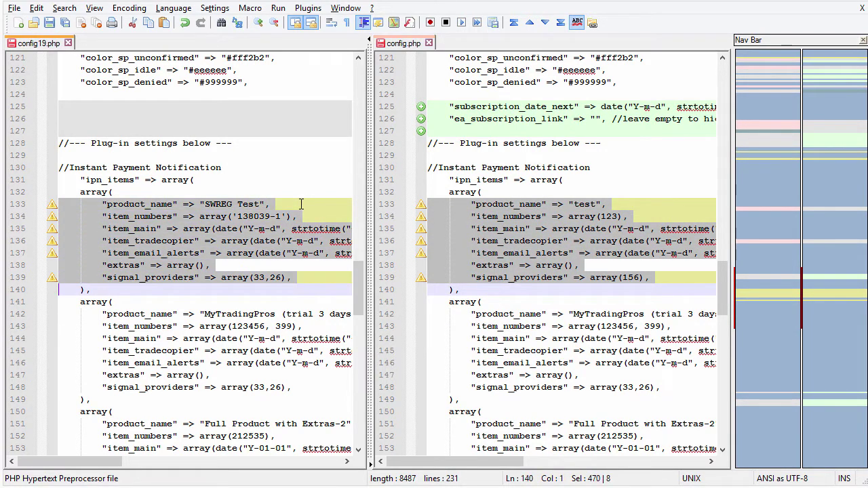
{"action": "key", "text": "ctrl+v"}
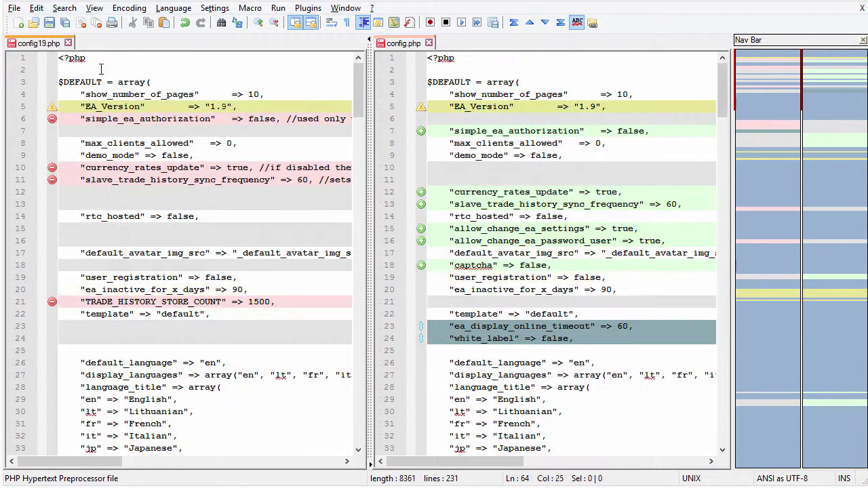
Close config19.php and config.php, saving the changes to both files
{"action": "left_click", "coordinate": [68, 43]}
{"action": "left_click", "coordinate": [485, 330]}
{"action": "left_click", "coordinate": [68, 42]}
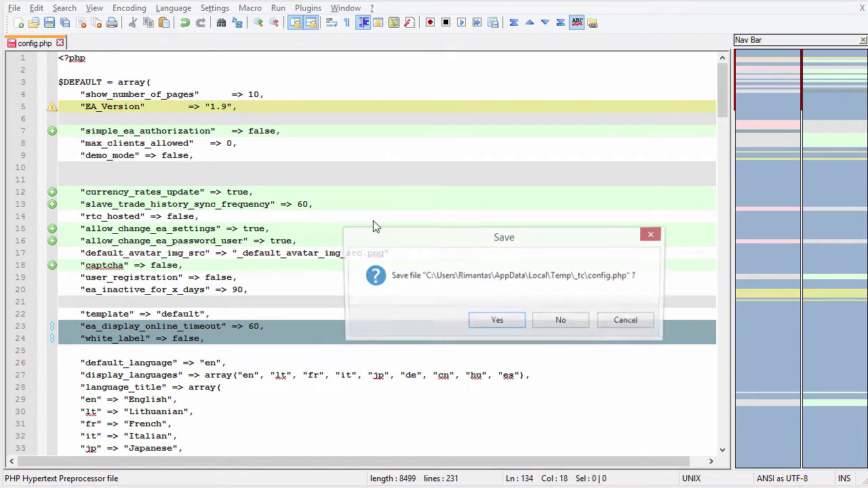
{"action": "left_click", "coordinate": [498, 317]}
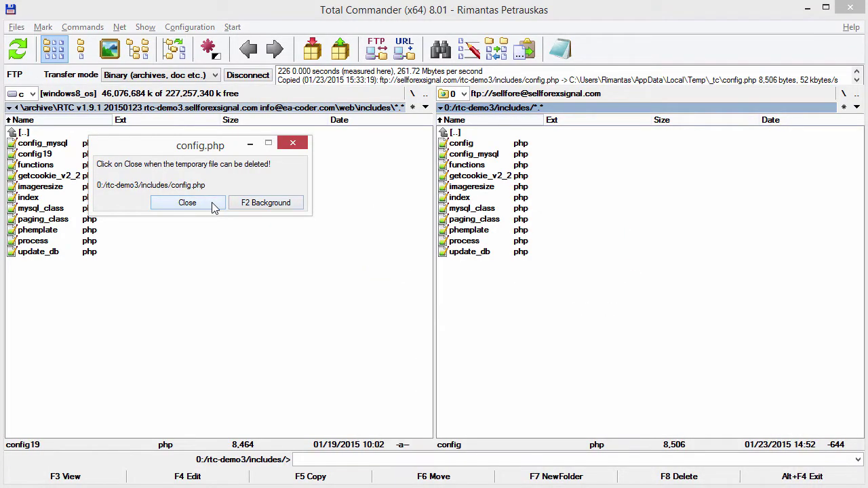
Release the temporary config.php in Total Commander and upload the changed file back to 0:/rtc-demo3/includes/, overwriting the server copy
{"action": "left_click", "coordinate": [214, 205]}
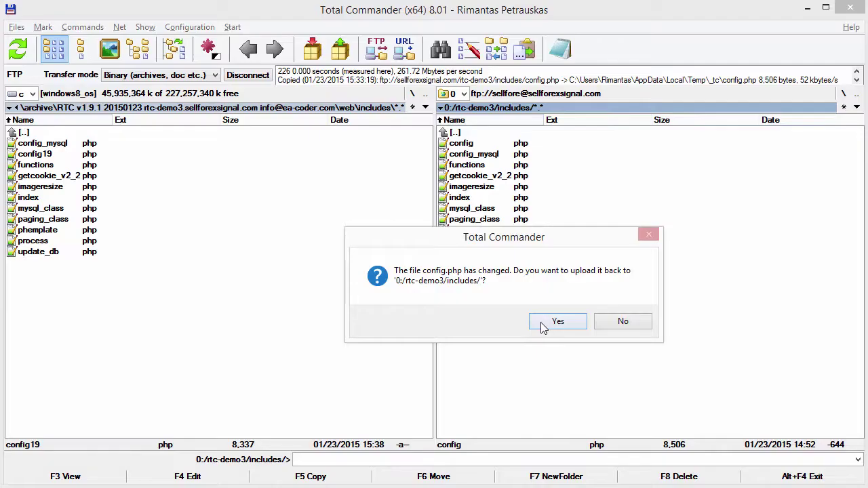
{"action": "left_click", "coordinate": [544, 326]}
{"action": "left_click", "coordinate": [394, 276]}
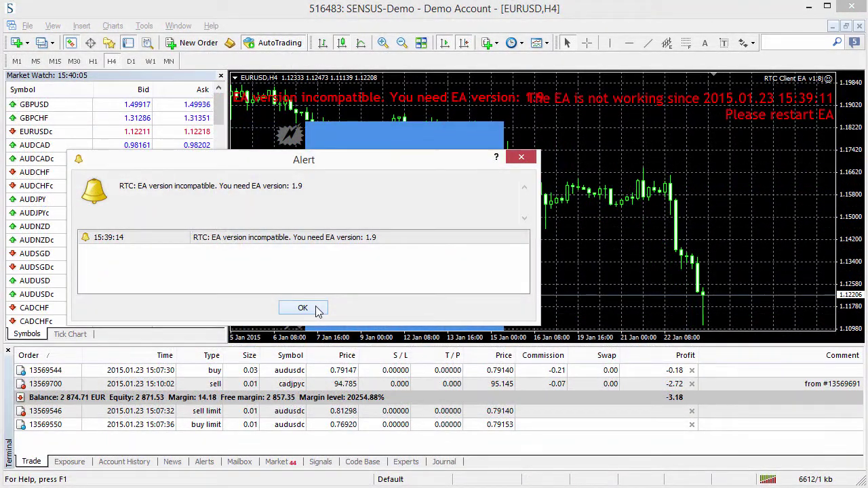
In the MetaTrader terminal, dismiss the EA version alert and remove the expert advisor from the EURUSD,H4 chart
{"action": "left_click", "coordinate": [303, 309]}
{"action": "right_click", "coordinate": [517, 240]}
{"action": "mouse_move", "coordinate": [576, 335]}
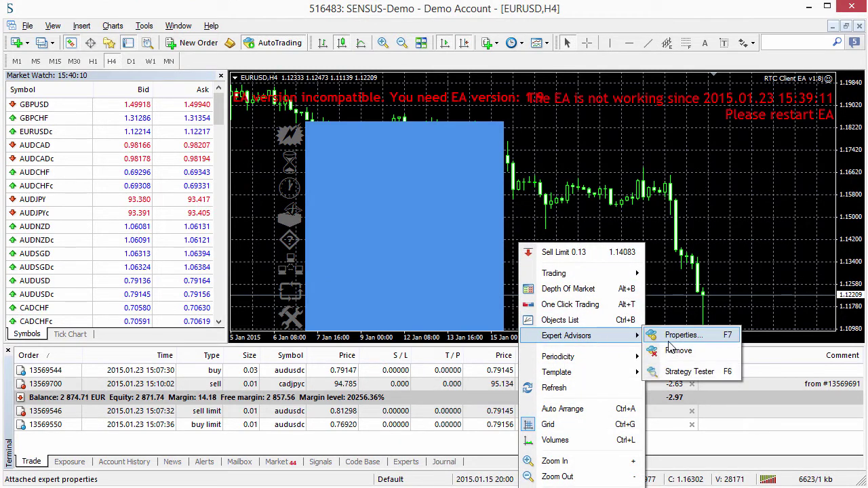
{"action": "left_click", "coordinate": [675, 350]}
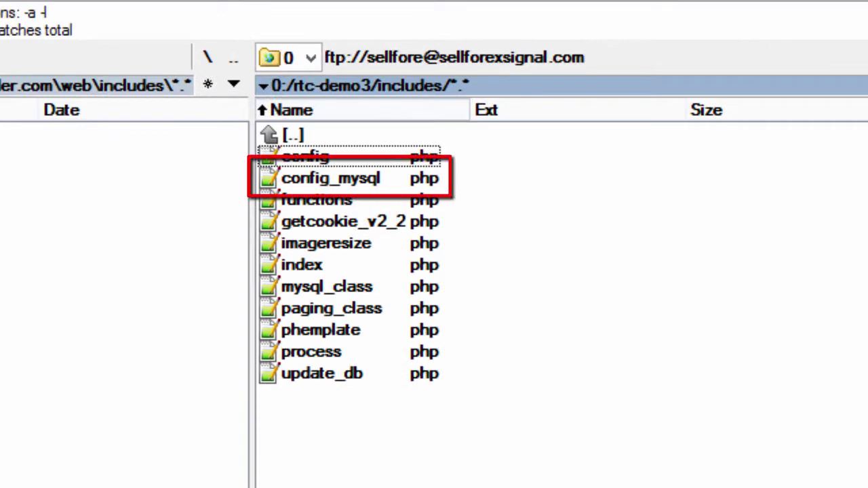
In Total Commander, view the local config_mysql.php and the server's config_mysql.php to compare their database connection settings
{"action": "left_click", "coordinate": [365, 179]}
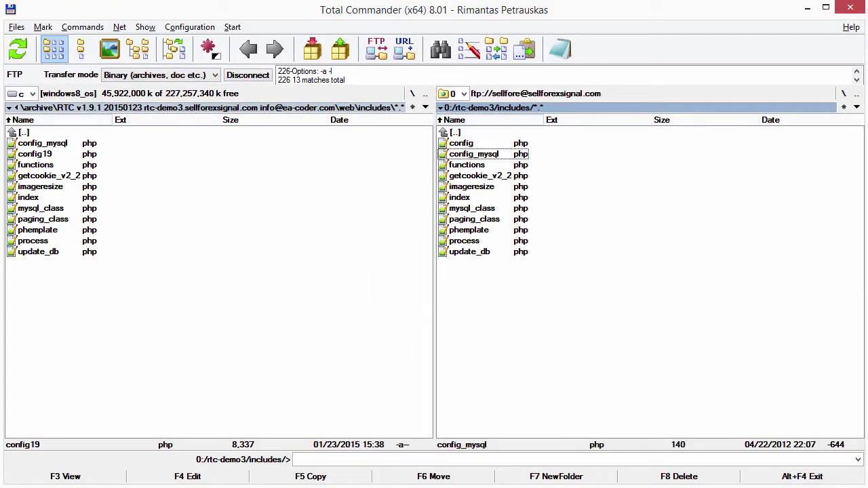
{"action": "left_click", "coordinate": [95, 144]}
{"action": "key", "text": "F3"}
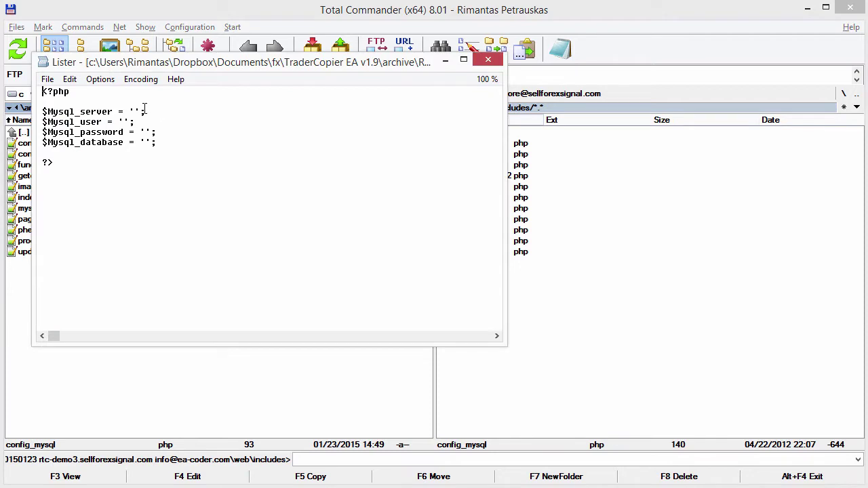
{"action": "left_click", "coordinate": [135, 111]}
{"action": "key", "text": "Escape"}
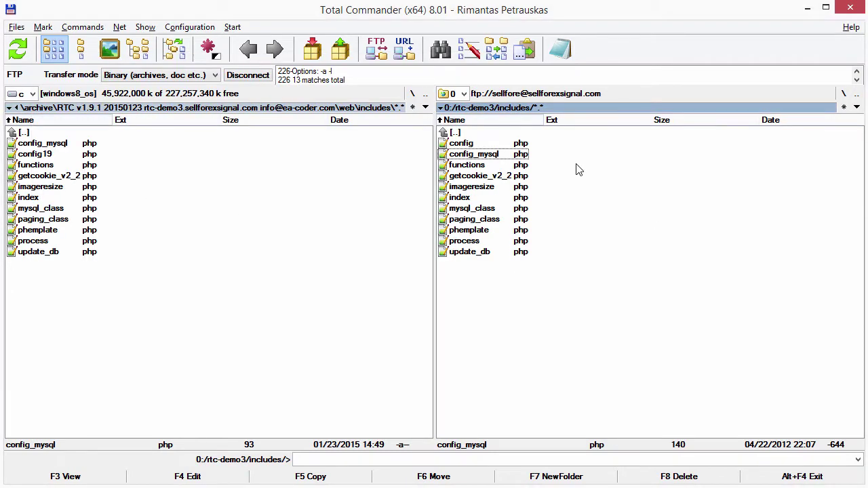
{"action": "left_click", "coordinate": [508, 156]}
{"action": "key", "text": "F3"}
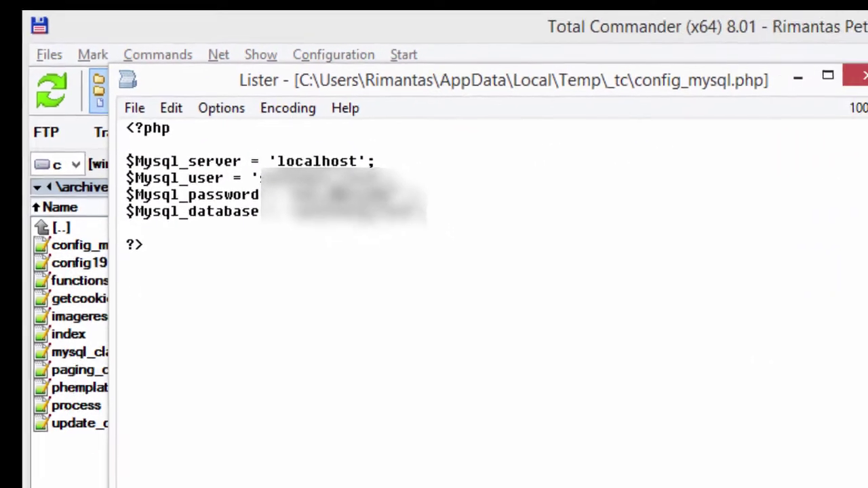
{"action": "key", "text": "Escape"}
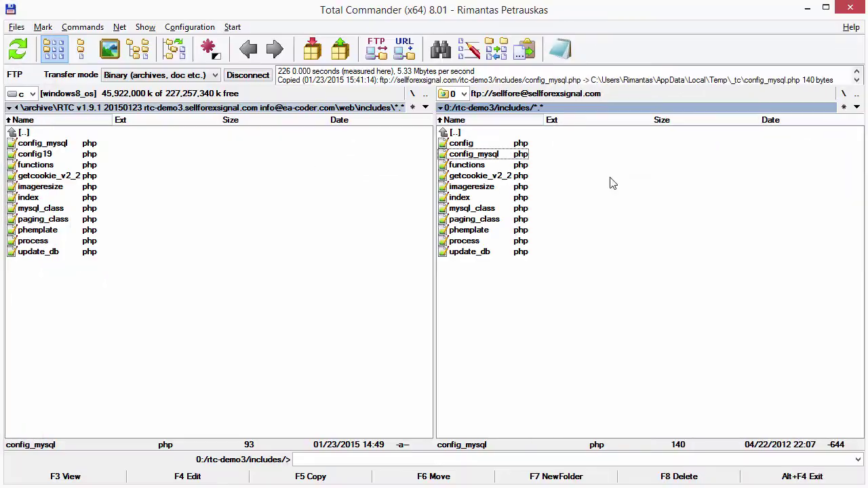
Upload every local includes file except config_mysql.php to /rtc-demo3/includes, overwriting all existing files
{"action": "left_click", "coordinate": [66, 166]}
{"action": "left_click", "coordinate": [82, 251], "text": "shift"}
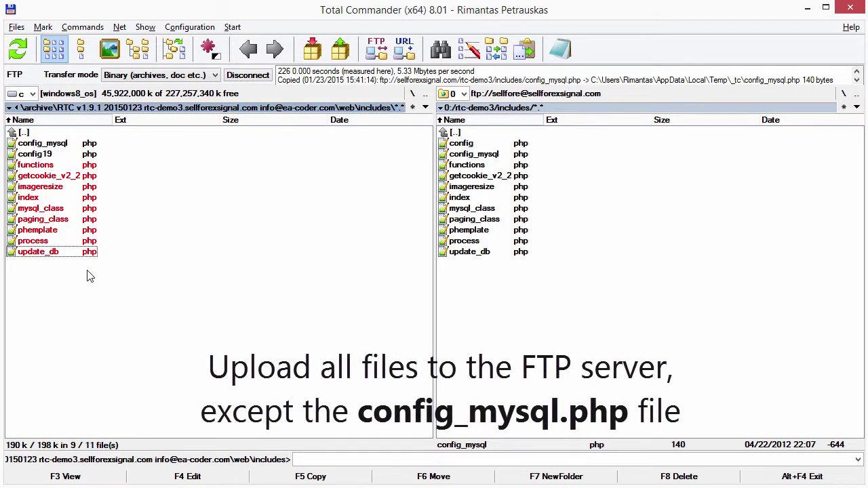
{"action": "left_click", "coordinate": [62, 156], "text": "ctrl"}
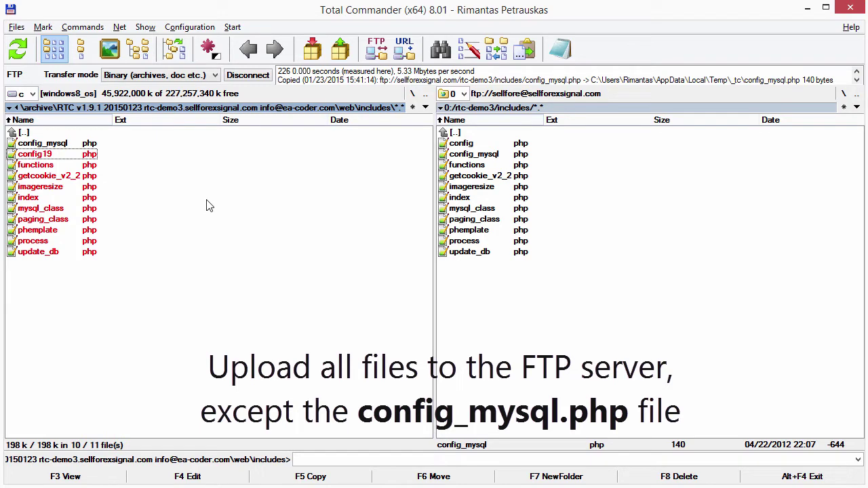
{"action": "key", "text": "F5"}
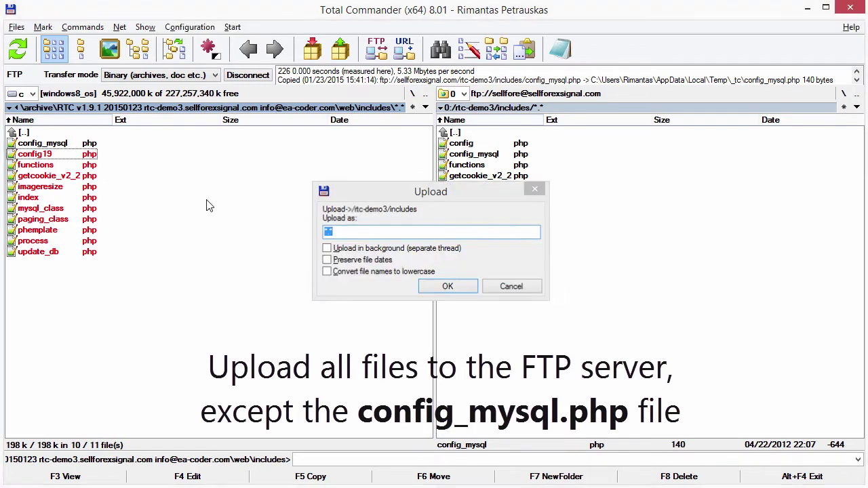
{"action": "key", "text": "Return"}
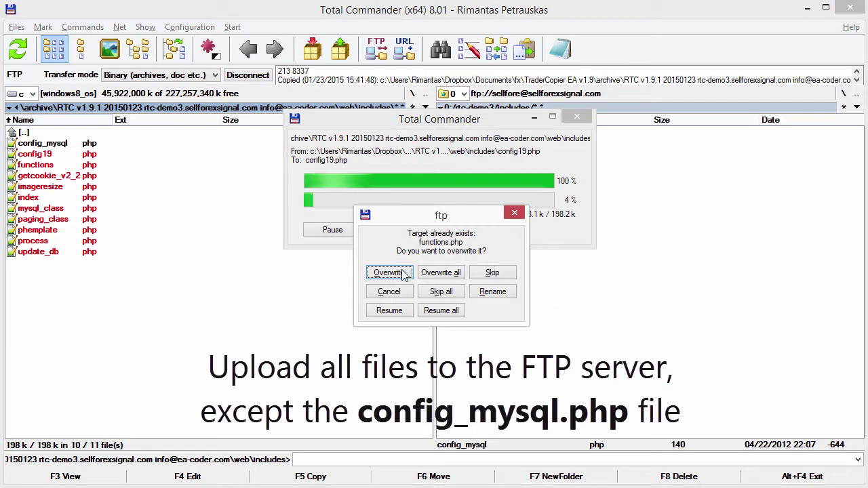
{"action": "left_click", "coordinate": [441, 274]}
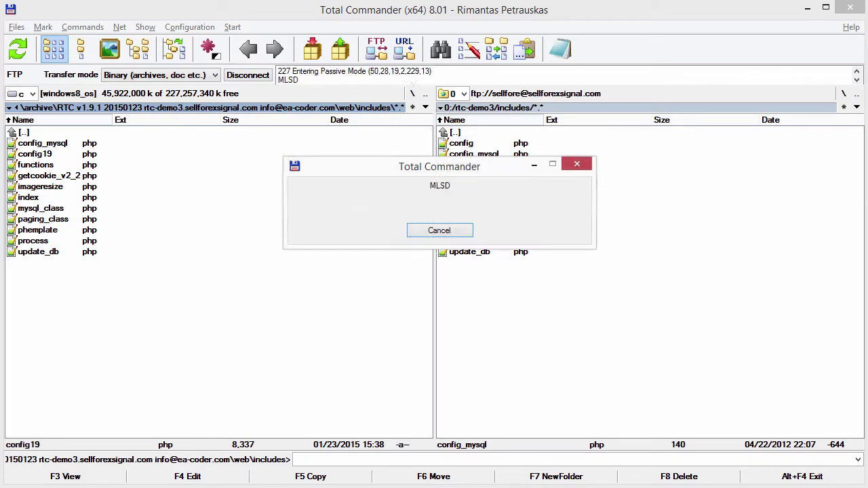
Go up one level from includes to the local web folder and to rtc-demo3 on the FTP server
{"action": "key", "text": "BackSpace"}
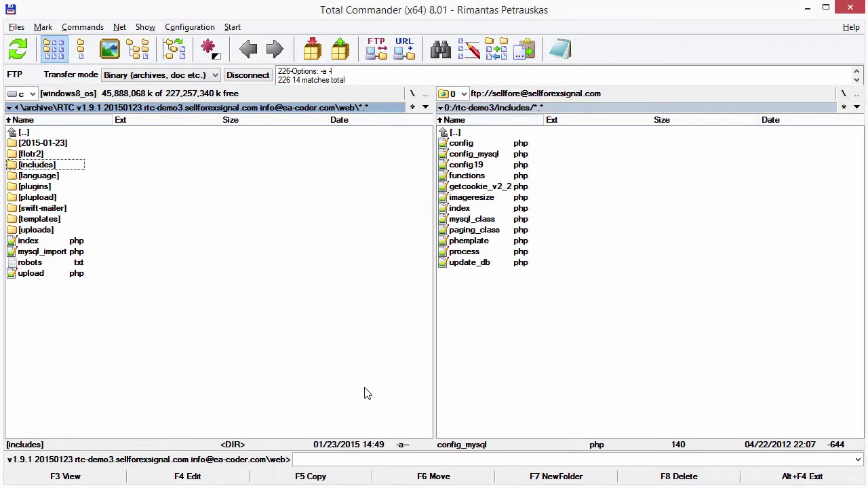
{"action": "key", "text": "Tab"}
{"action": "key", "text": "BackSpace"}
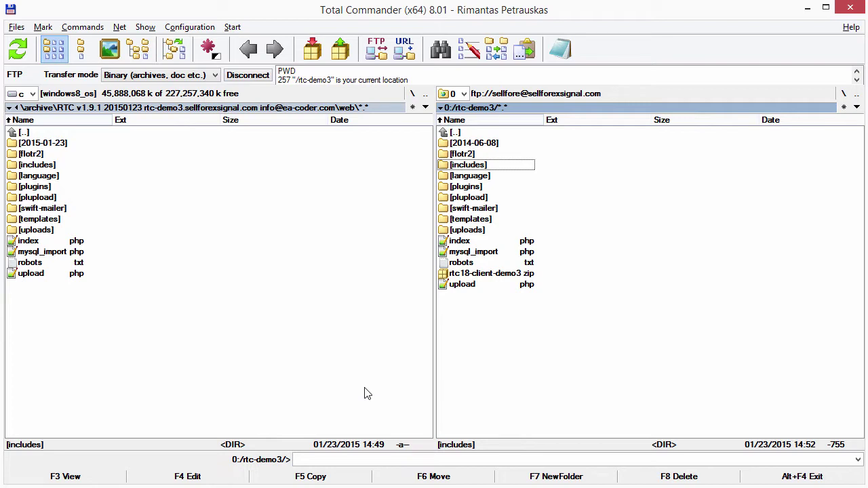
{"action": "key", "text": "Tab"}
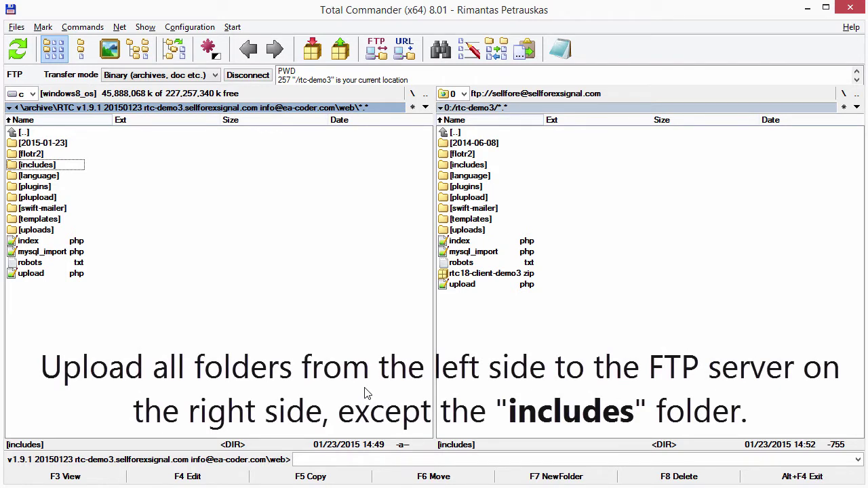
Mark all folders and files in the local web folder except the includes folder
{"action": "key", "text": "Up"}
{"action": "key", "text": "Up"}
{"action": "key", "text": "Insert"}
{"action": "key", "text": "Insert"}
{"action": "key", "text": "Down"}
{"action": "key", "text": "Insert"}
{"action": "key", "text": "Insert"}
{"action": "key", "text": "Insert"}
{"action": "key", "text": "Insert"}
{"action": "key", "text": "Insert"}
{"action": "key", "text": "Insert"}
{"action": "key", "text": "Insert"}
{"action": "key", "text": "Insert"}
{"action": "key", "text": "Insert"}
{"action": "key", "text": "Insert"}
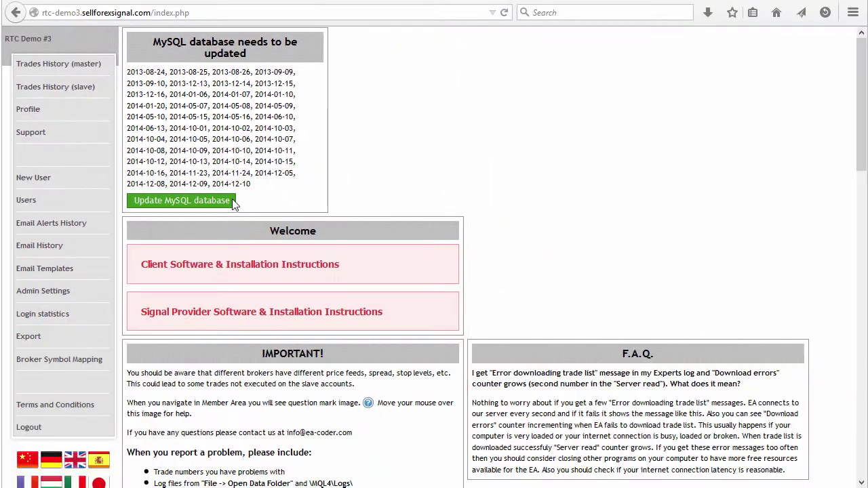
On the RTC Demo #3 website, run the MySQL database update and confirm it
{"action": "left_click", "coordinate": [347, 300]}
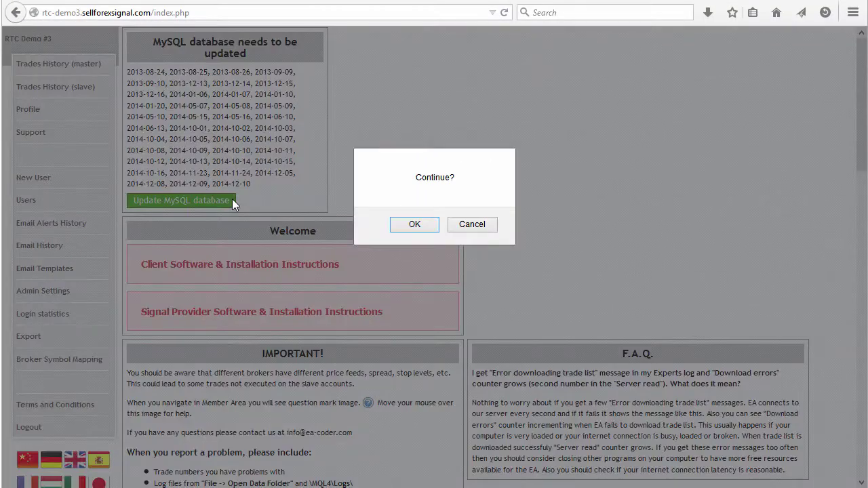
{"action": "left_click", "coordinate": [411, 226]}
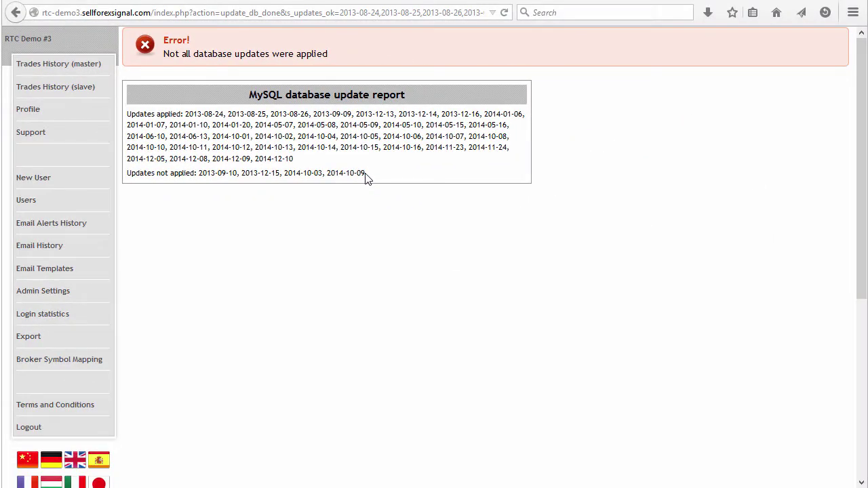
In Total Commander, open the includes folders locally and on the server, and rename the server's config.php to config-old.php
{"action": "left_click", "coordinate": [683, 481]}
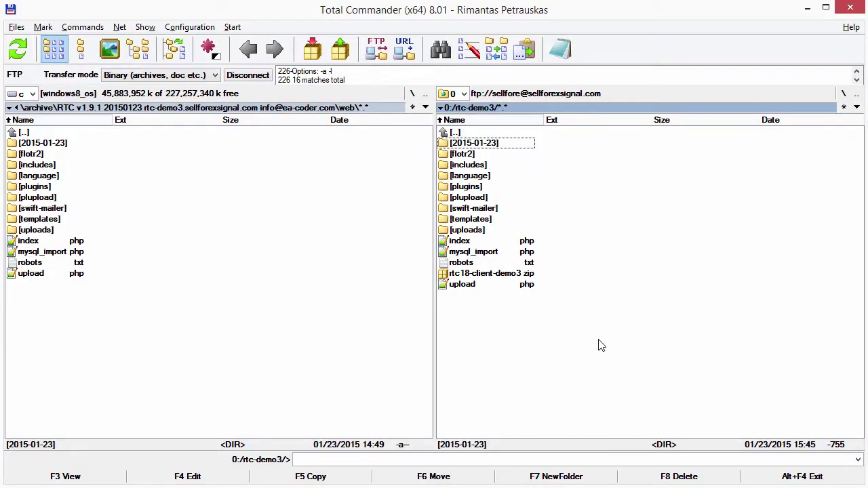
{"action": "double_click", "coordinate": [484, 165]}
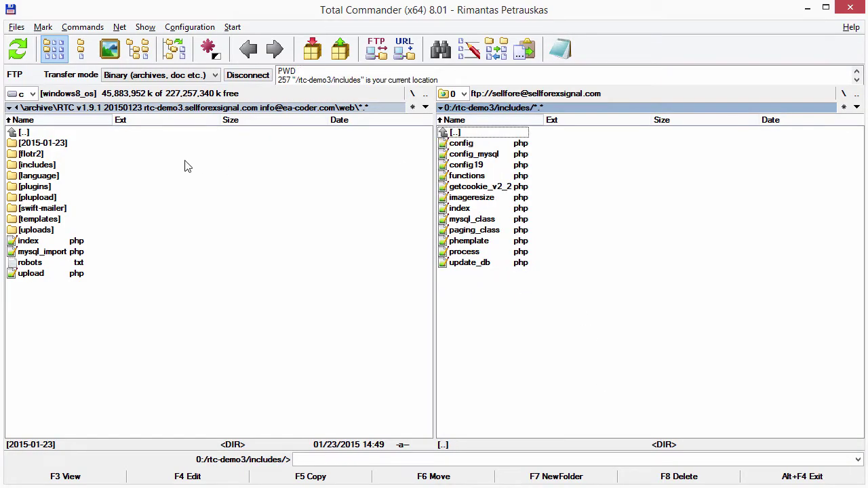
{"action": "double_click", "coordinate": [54, 166]}
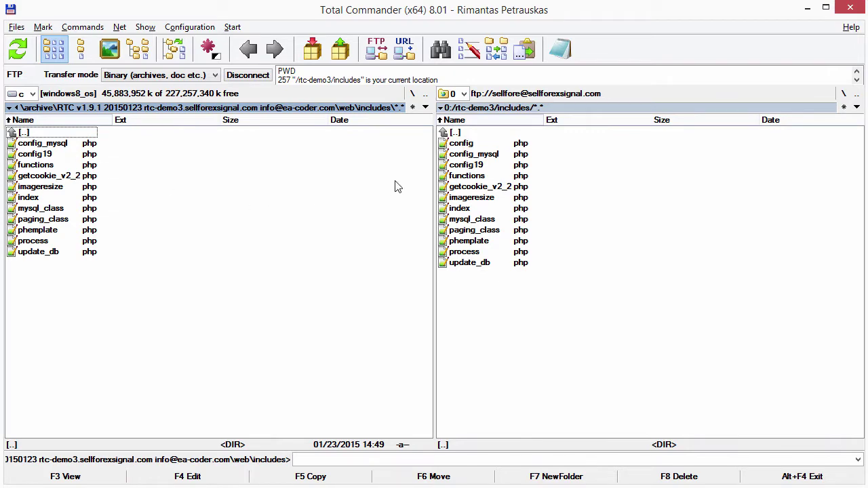
{"action": "left_click", "coordinate": [318, 155]}
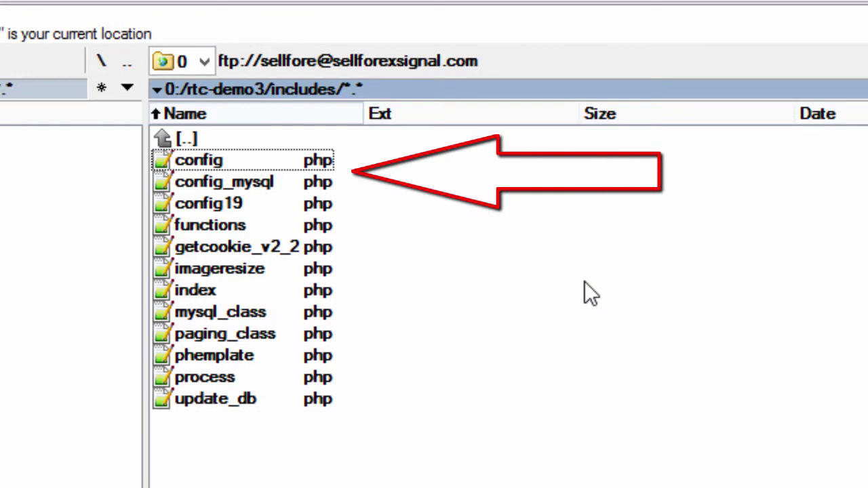
{"action": "key", "text": "shift+F6"}
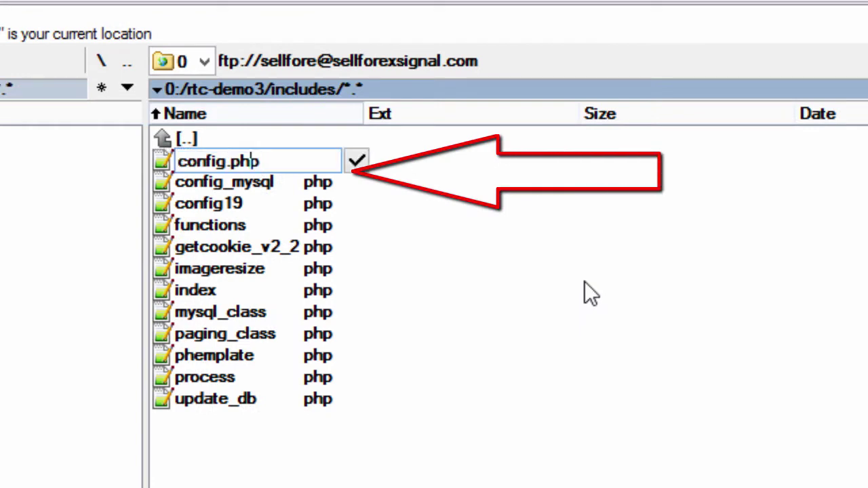
{"action": "type", "text": "-old"}
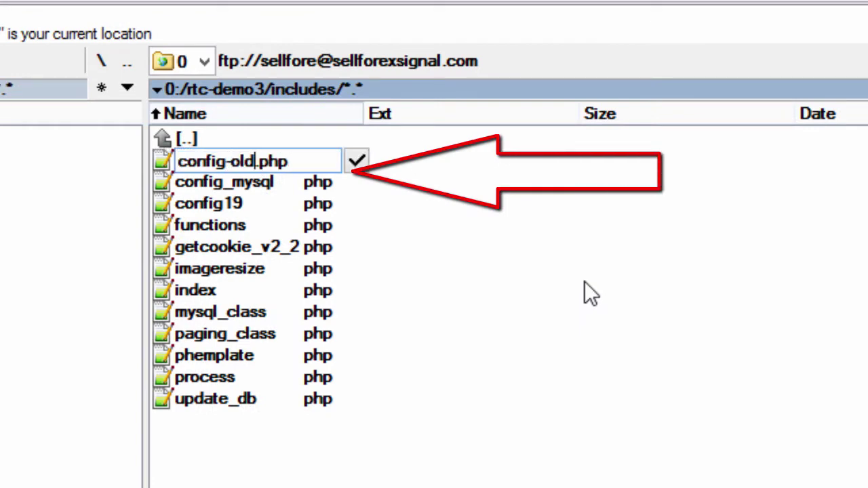
{"action": "key", "text": "Return"}
Rename config19.php in the server's includes folder to config.php
{"action": "key", "text": "Up"}
{"action": "key", "text": "shift+F6"}
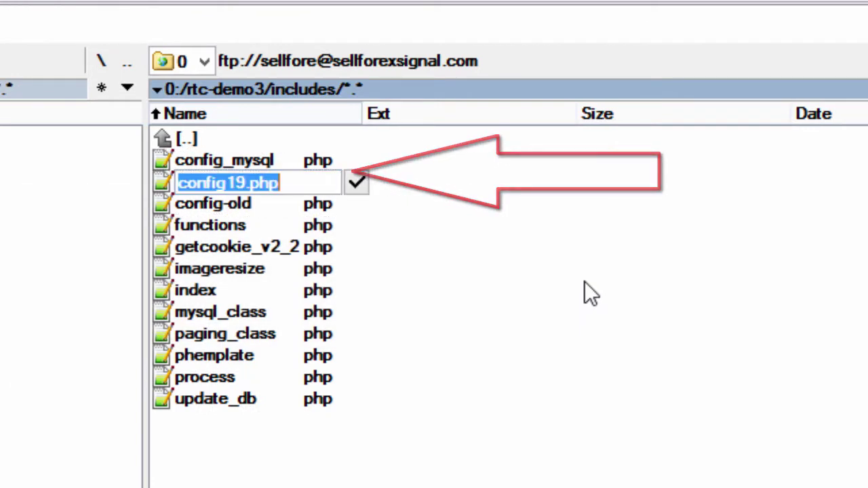
{"action": "key", "text": "End"}
{"action": "key", "text": "Left"}
{"action": "key", "text": "Left"}
{"action": "key", "text": "Left"}
{"action": "key", "text": "Left"}
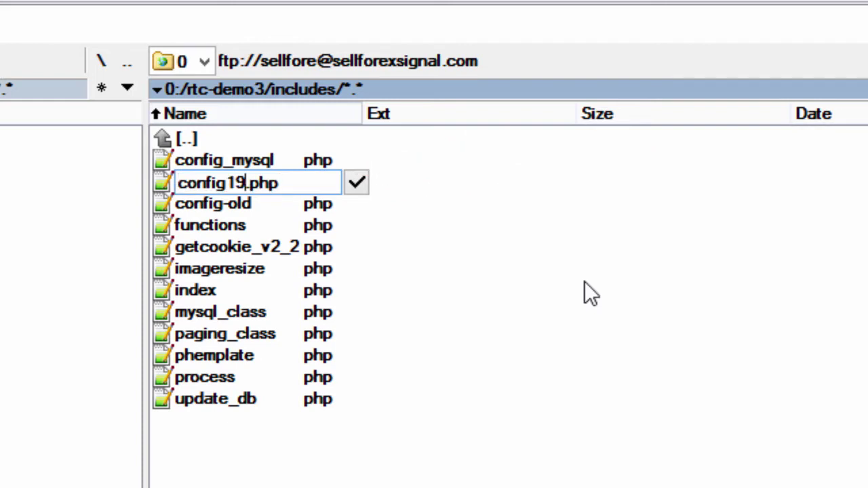
{"action": "key", "text": "BackSpace"}
{"action": "key", "text": "BackSpace"}
{"action": "key", "text": "Return"}
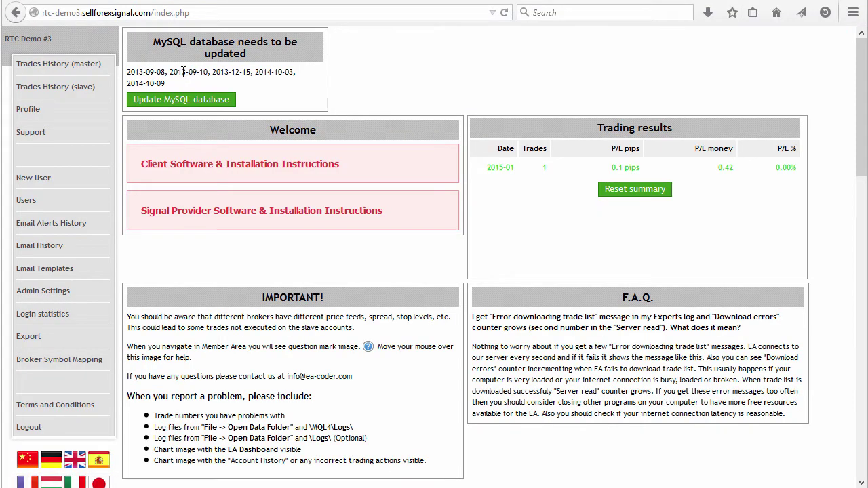
On the RTC Demo #3 website, run the remaining MySQL database updates and reset the trading results summary, confirming both
{"action": "left_click", "coordinate": [186, 101]}
{"action": "left_click", "coordinate": [414, 225]}
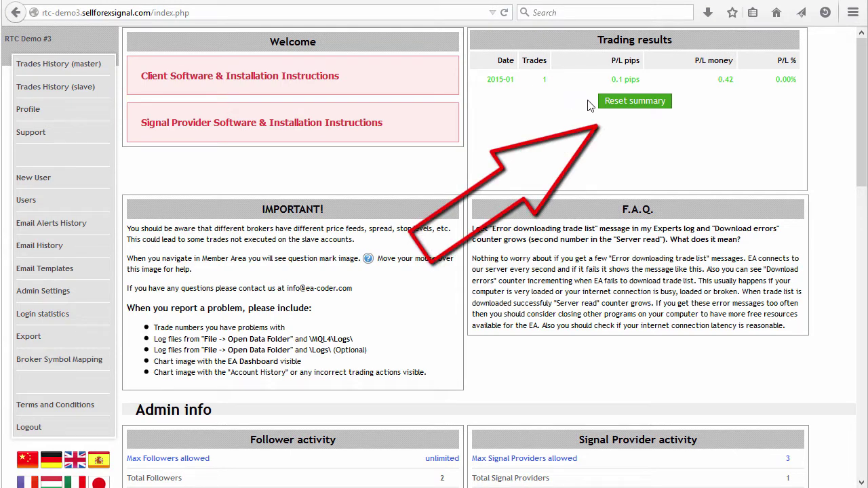
{"action": "left_click", "coordinate": [612, 103]}
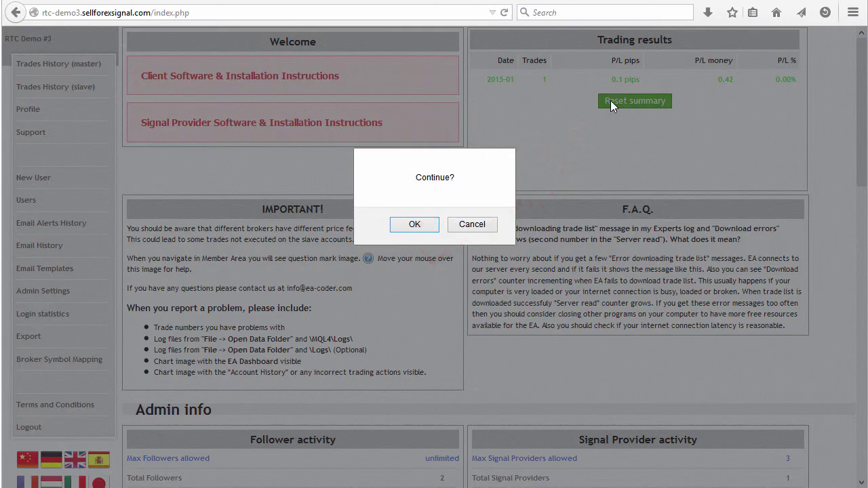
{"action": "left_click", "coordinate": [427, 226]}
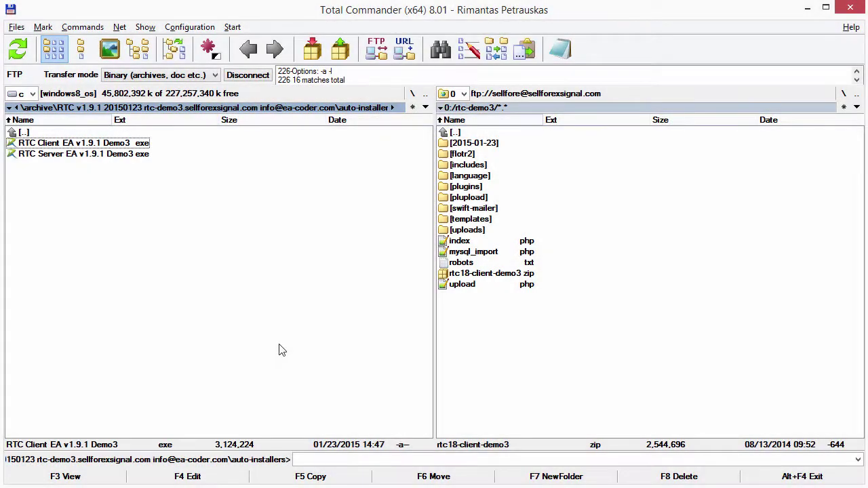
Pack RTC Client EA v1.9.1 Demo3.exe into the ZIP archive rtc191-client-demo3.zip and move the archive up to the parent folder
{"action": "key", "text": "alt+f"}
{"action": "key", "text": "Down"}
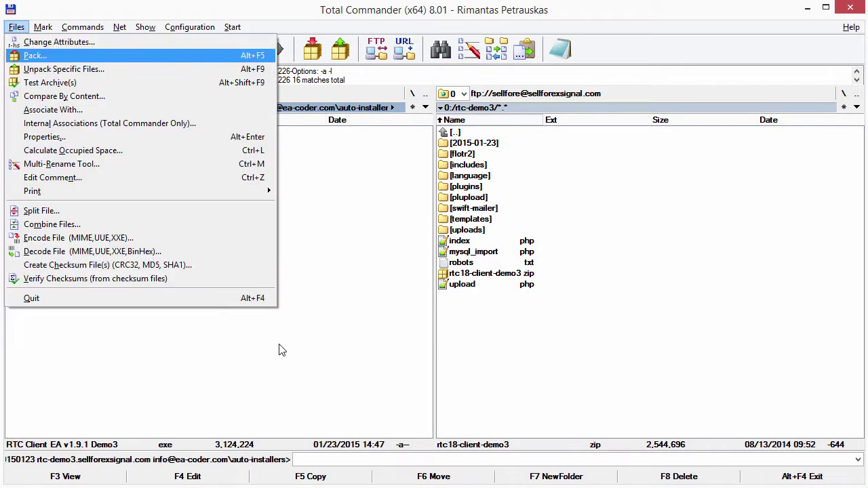
{"action": "key", "text": "Return"}
{"action": "key", "text": "shift+Left"}
{"action": "key", "text": "shift+Left"}
{"action": "key", "text": "shift+Left"}
{"action": "key", "text": "shift+Left"}
{"action": "key", "text": "shift+Left"}
{"action": "key", "text": "shift+Left"}
{"action": "key", "text": "shift+Left"}
{"action": "key", "text": "shift+Left"}
{"action": "key", "text": "shift+Left"}
{"action": "key", "text": "shift+Left"}
{"action": "key", "text": "shift+Left"}
{"action": "key", "text": "shift+Left"}
{"action": "key", "text": "shift+Left"}
{"action": "key", "text": "shift+Left"}
{"action": "key", "text": "shift+Left"}
{"action": "key", "text": "shift+Left"}
{"action": "key", "text": "shift+Left"}
{"action": "key", "text": "shift+Left"}
{"action": "key", "text": "shift+Left"}
{"action": "key", "text": "shift+Left"}
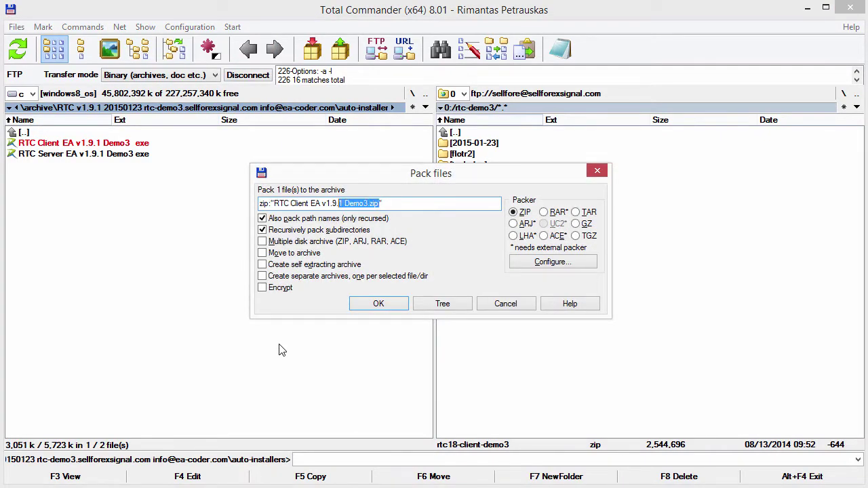
{"action": "type", "text": "rtc18-client-demo3.zip"}
{"action": "key", "text": "Left"}
{"action": "key", "text": "Left"}
{"action": "key", "text": "Left"}
{"action": "key", "text": "Left"}
{"action": "key", "text": "Left"}
{"action": "key", "text": "Left"}
{"action": "key", "text": "Left"}
{"action": "key", "text": "Left"}
{"action": "key", "text": "Left"}
{"action": "key", "text": "Left"}
{"action": "key", "text": "Left"}
{"action": "key", "text": "Left"}
{"action": "key", "text": "Left"}
{"action": "key", "text": "Left"}
{"action": "key", "text": "Left"}
{"action": "key", "text": "Left"}
{"action": "key", "text": "Left"}
{"action": "key", "text": "BackSpace"}
{"action": "type", "text": "91"}
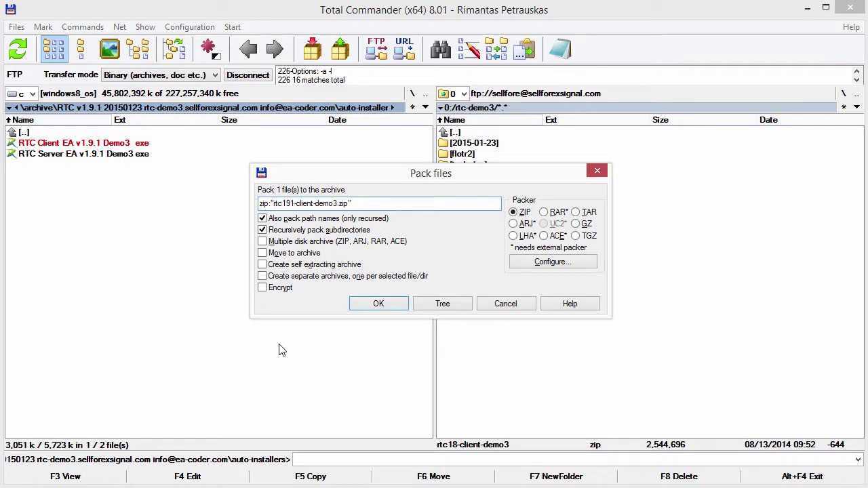
{"action": "key", "text": "Return"}
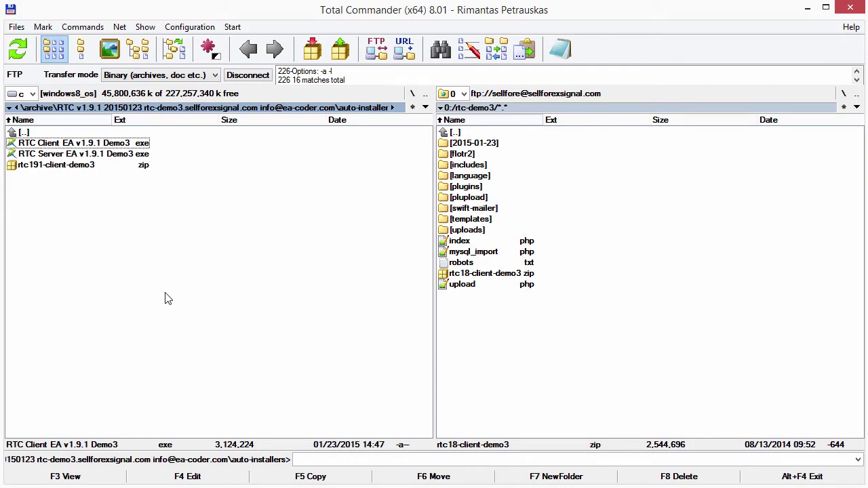
{"action": "left_click", "coordinate": [74, 166]}
{"action": "key", "text": "F6"}
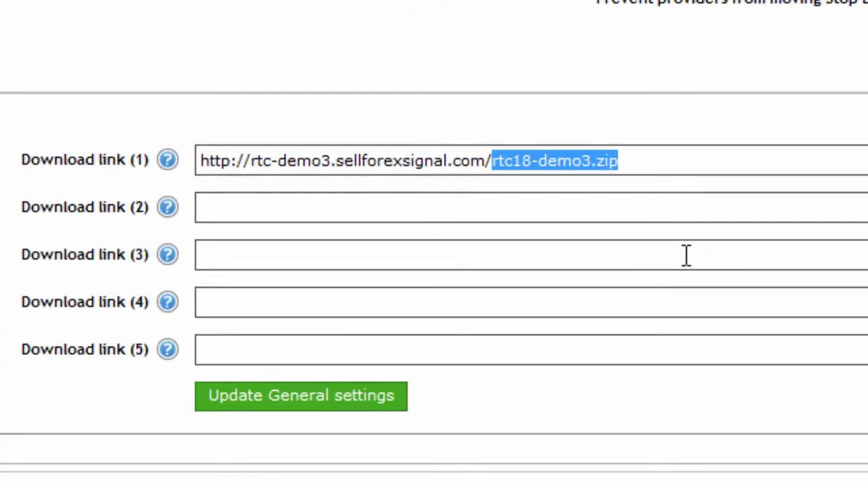
On the RTC Demo #3 website, point download links 1 and 2 to rtc191-client-demo3.zip and rtc191-server-demo3.zip, and save the general settings
{"action": "type", "text": "rtc191-client-demo3.zip"}
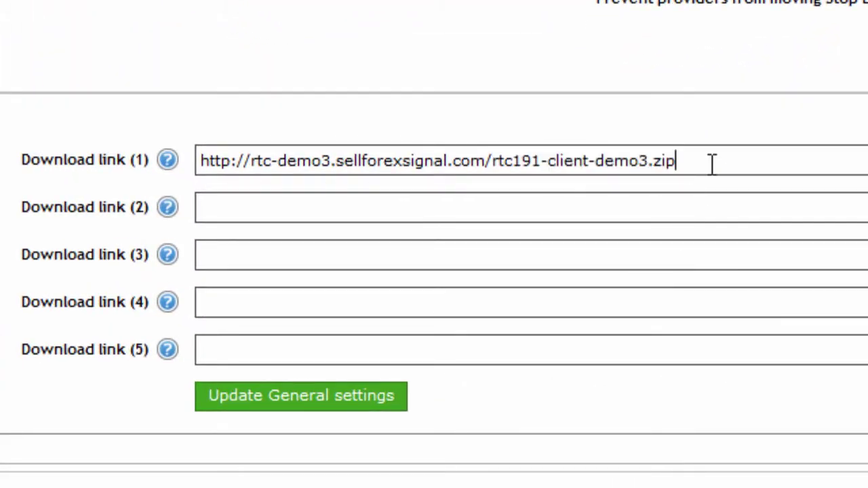
{"action": "left_click_drag", "start_coordinate": [716, 160], "coordinate": [197, 160]}
{"action": "key", "text": "ctrl+c"}
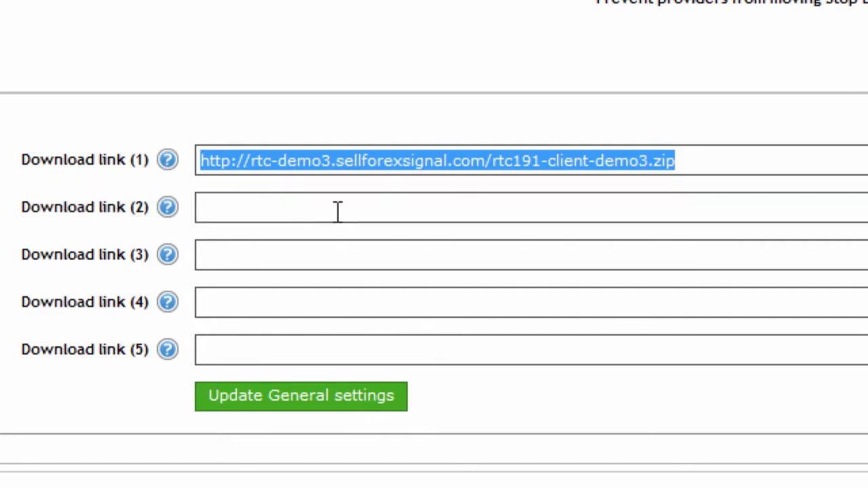
{"action": "left_click", "coordinate": [335, 205]}
{"action": "key", "text": "ctrl+v"}
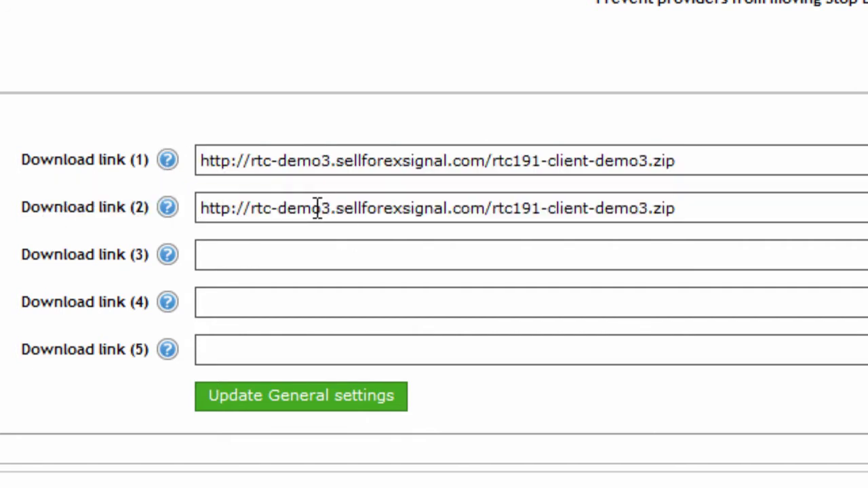
{"action": "double_click", "coordinate": [564, 208]}
{"action": "type", "text": "server"}
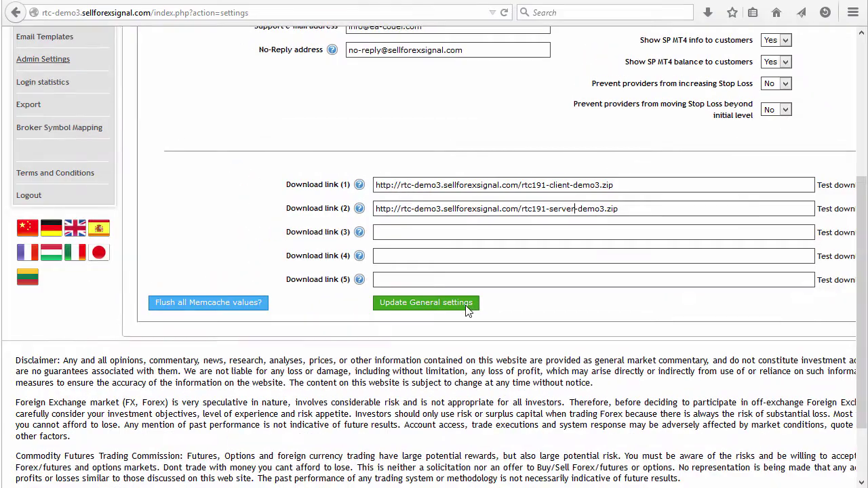
{"action": "left_click", "coordinate": [429, 346]}
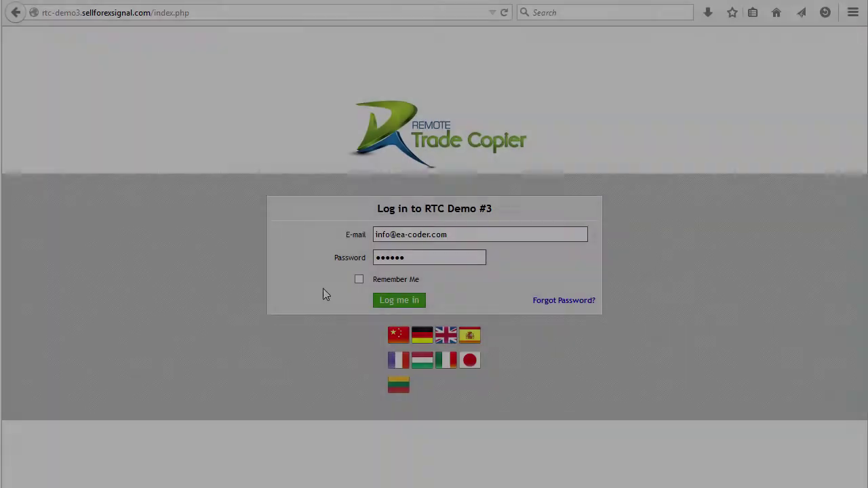
Log in to the RTC Demo #3 website with Remember Me enabled
{"action": "left_click", "coordinate": [359, 279]}
{"action": "left_click", "coordinate": [396, 304]}
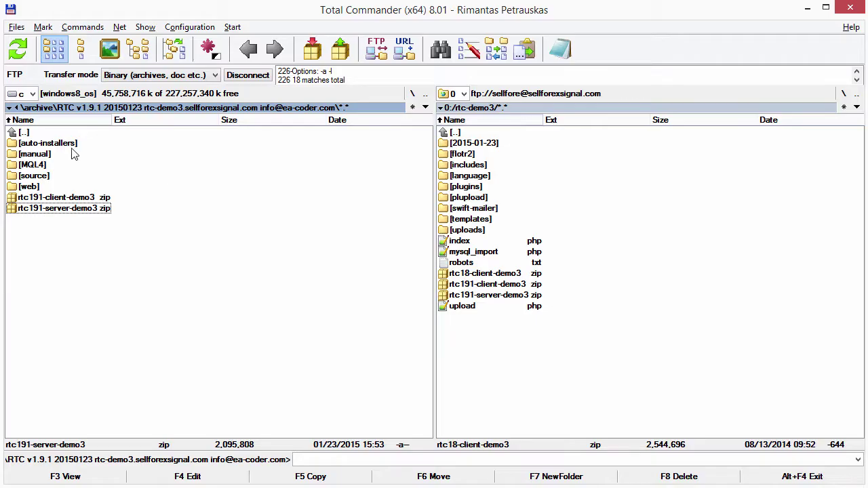
In Total Commander, run the RTC Server EA v1.9.1 Demo3 installer from auto-installers and install it into JFD MetaTrader 4 Terminal-1
{"action": "double_click", "coordinate": [71, 146]}
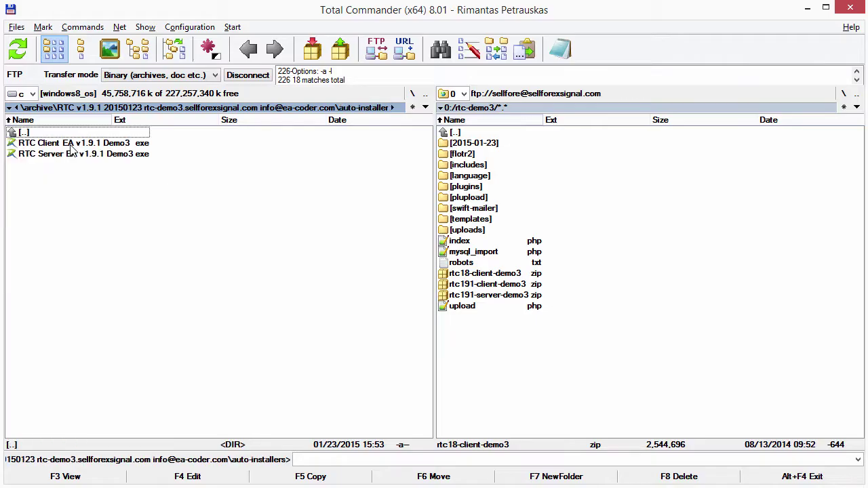
{"action": "double_click", "coordinate": [71, 155]}
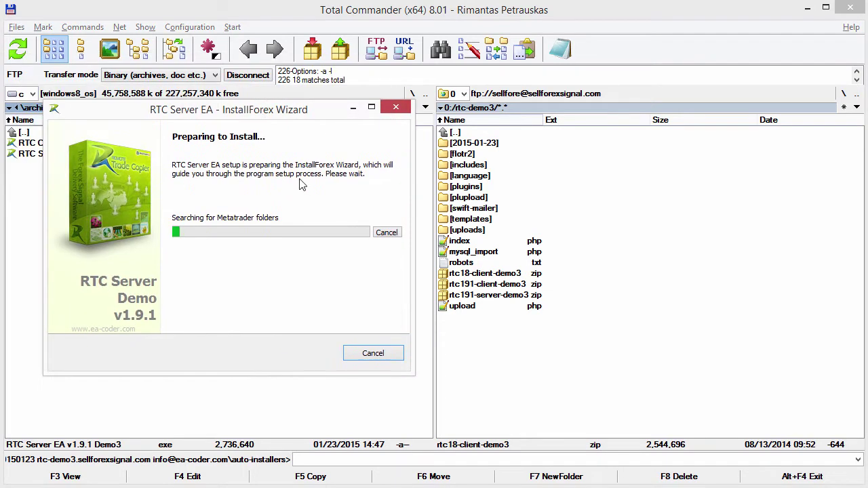
{"action": "left_click", "coordinate": [317, 354]}
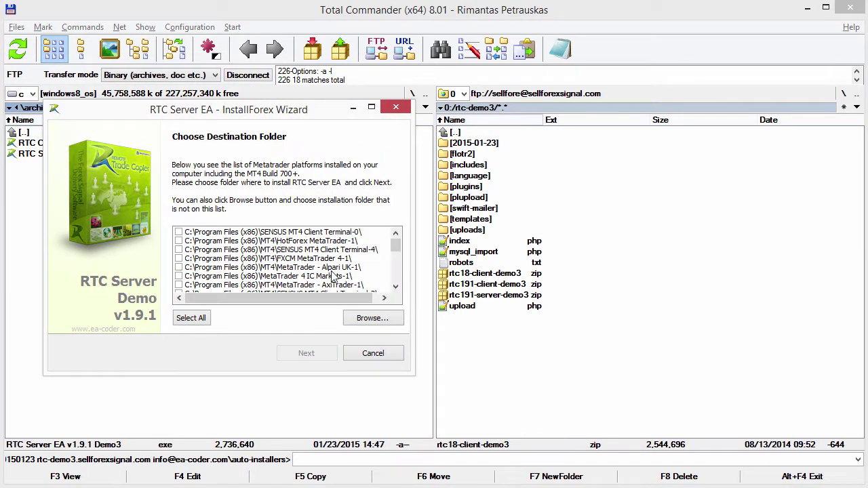
{"action": "scroll", "coordinate": [399, 282], "scroll_direction": "down", "scroll_amount": 5}
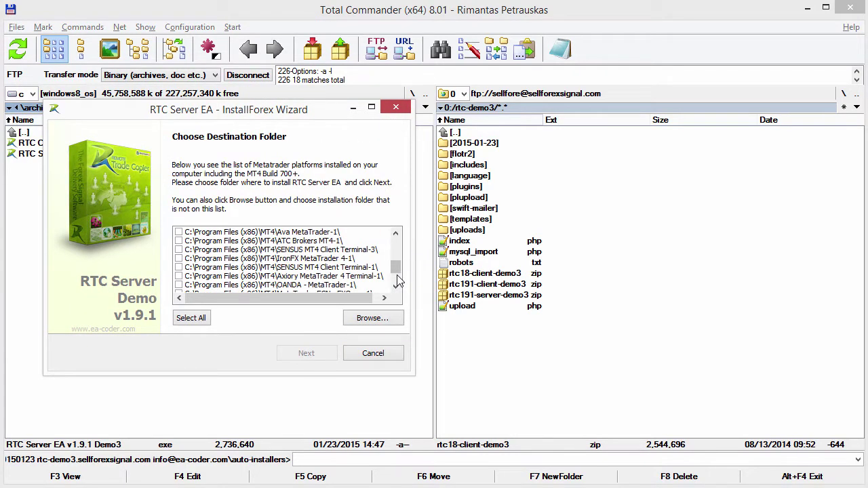
{"action": "scroll", "coordinate": [399, 283], "scroll_direction": "down", "scroll_amount": 2}
{"action": "left_click", "coordinate": [277, 269]}
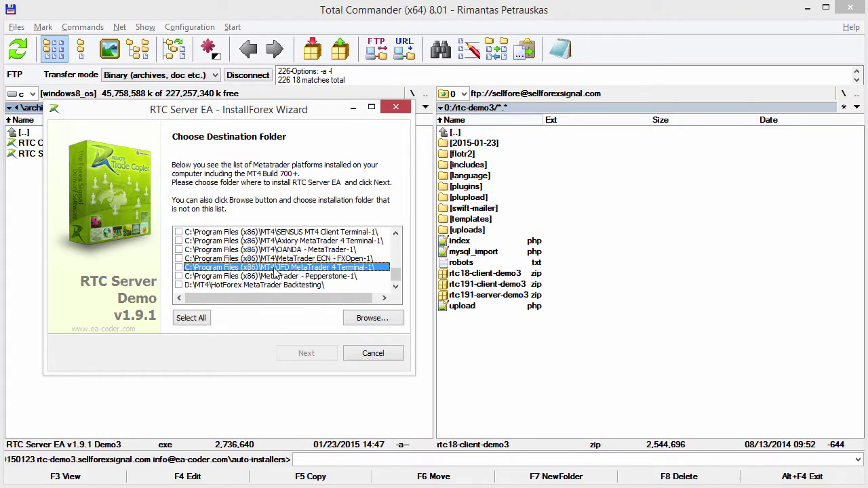
{"action": "left_click", "coordinate": [179, 268]}
{"action": "left_click", "coordinate": [306, 354]}
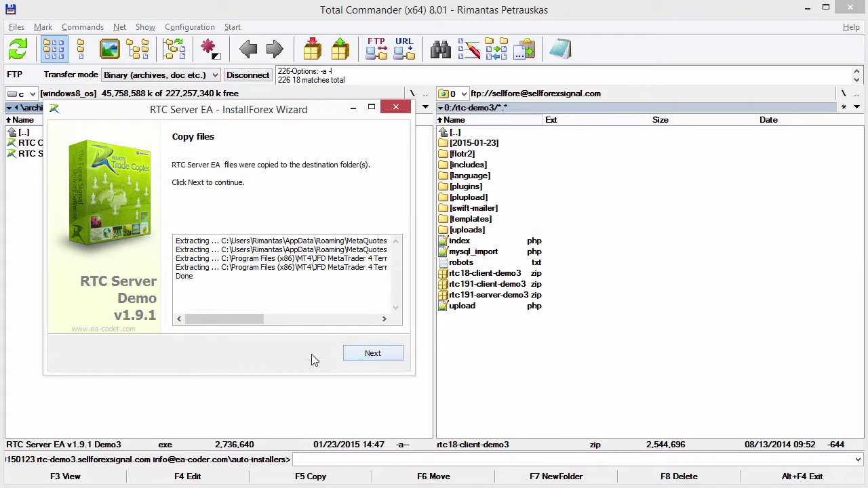
{"action": "left_click", "coordinate": [372, 354]}
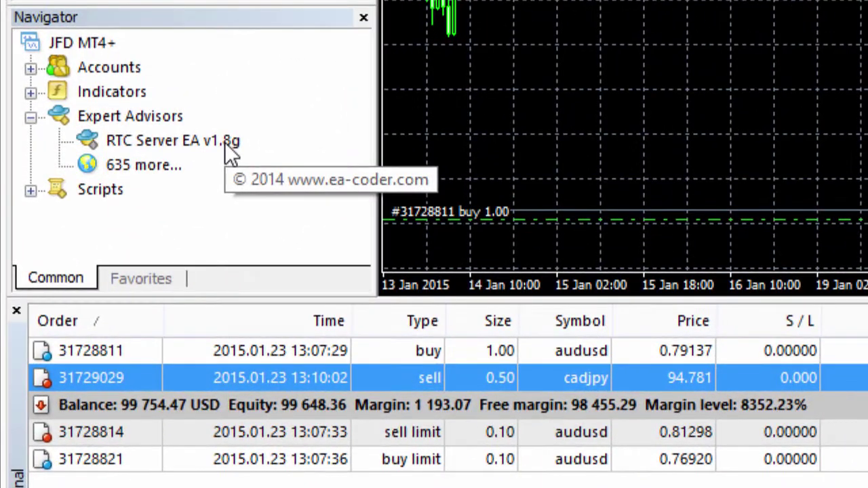
In the JFD MetaTrader 4 server terminal, refresh the Expert Advisors list and attach RTC Server EA v1.9.1 to the AUDUSD H1 chart
{"action": "right_click", "coordinate": [225, 141]}
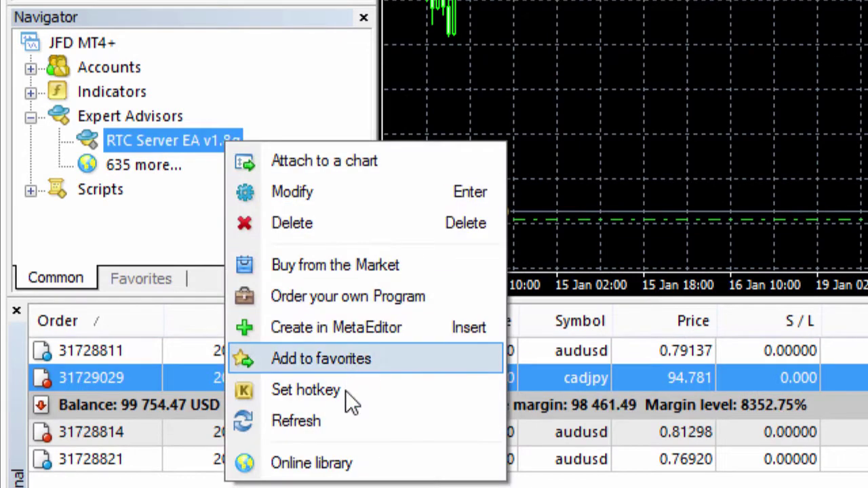
{"action": "left_click", "coordinate": [335, 420]}
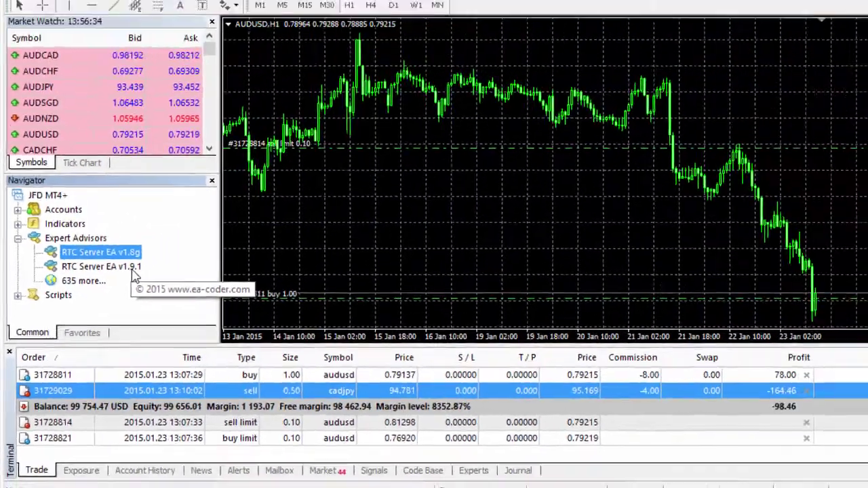
{"action": "left_click_drag", "start_coordinate": [194, 218], "coordinate": [490, 211]}
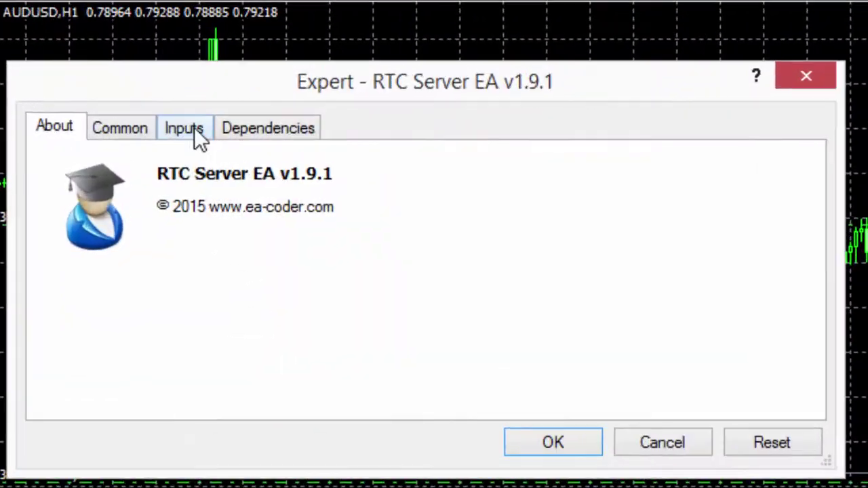
Set the server EA's Username to sp1, paste its Password, apply the inputs, and open the Experts log
{"action": "left_click", "coordinate": [248, 136]}
{"action": "double_click", "coordinate": [394, 204]}
{"action": "type", "text": "sp1"}
{"action": "key", "text": "Tab"}
{"action": "key", "text": "ctrl+v"}
{"action": "key", "text": "Return"}
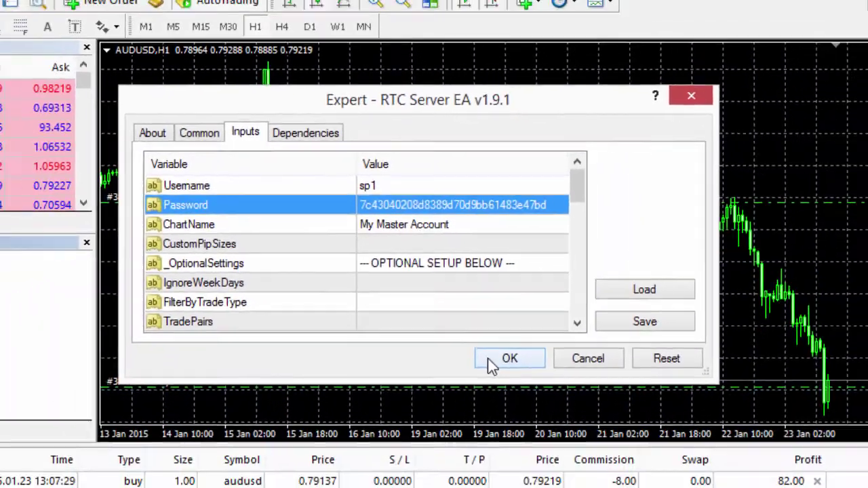
{"action": "left_click", "coordinate": [502, 359]}
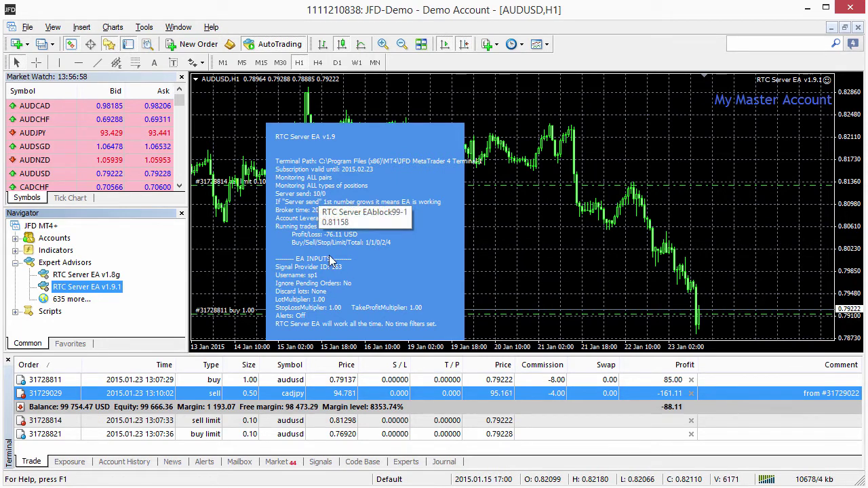
{"action": "left_click", "coordinate": [401, 463]}
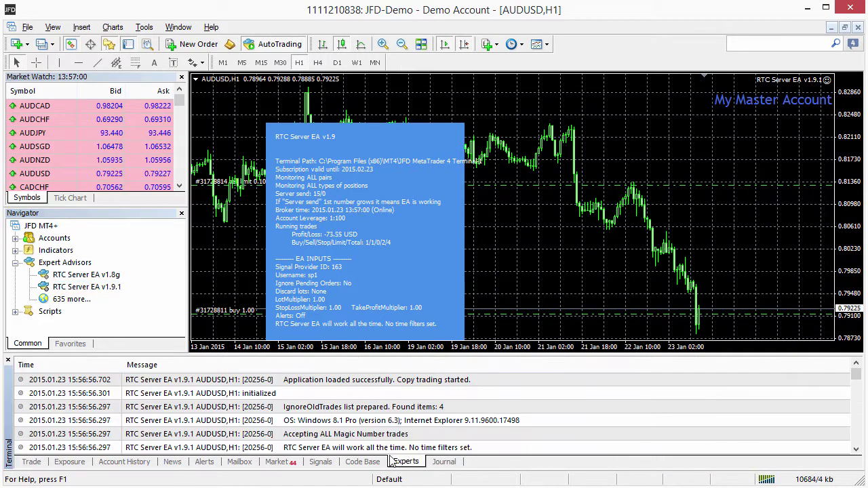
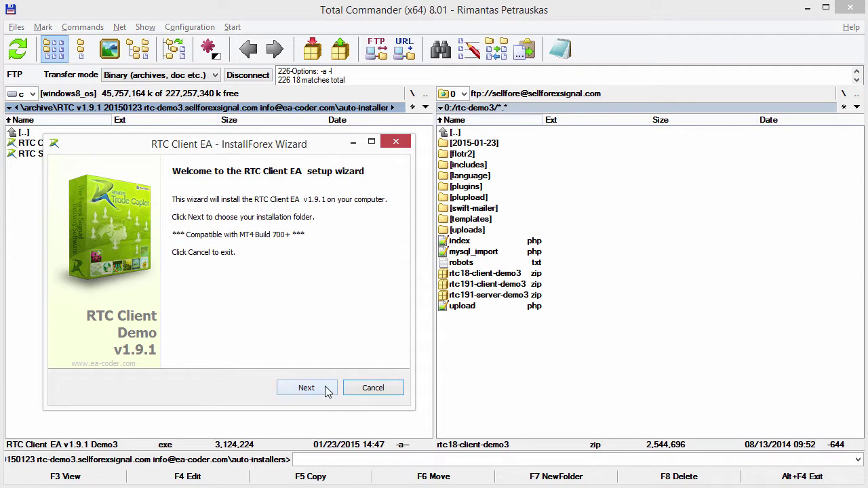
In the RTC Client EA v1.9.1 installer, install into SENSUS MT4 Client Terminal-2 and JFD MetaTrader 4 Terminal-2, and finish the wizard
{"action": "left_click", "coordinate": [325, 391]}
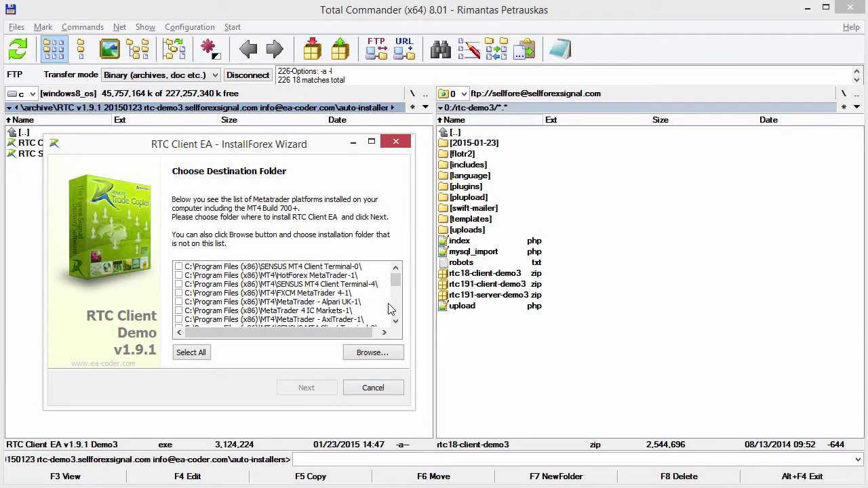
{"action": "scroll", "coordinate": [399, 317], "scroll_direction": "down", "scroll_amount": 2}
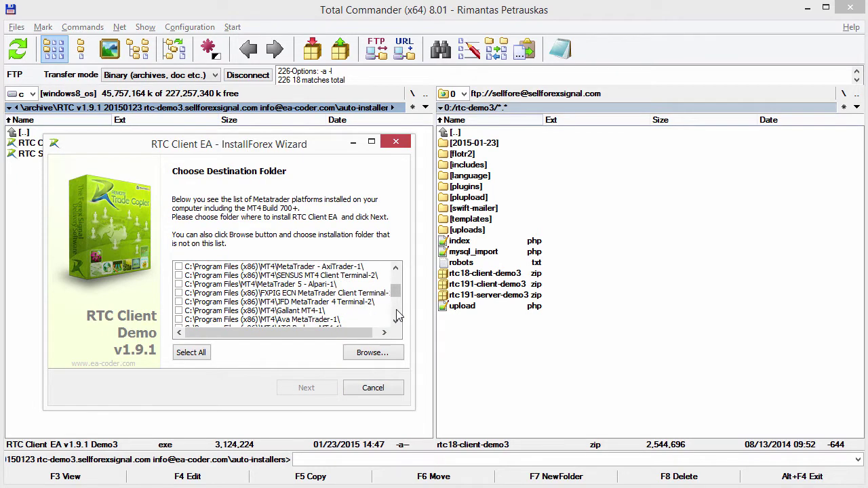
{"action": "left_click", "coordinate": [180, 302]}
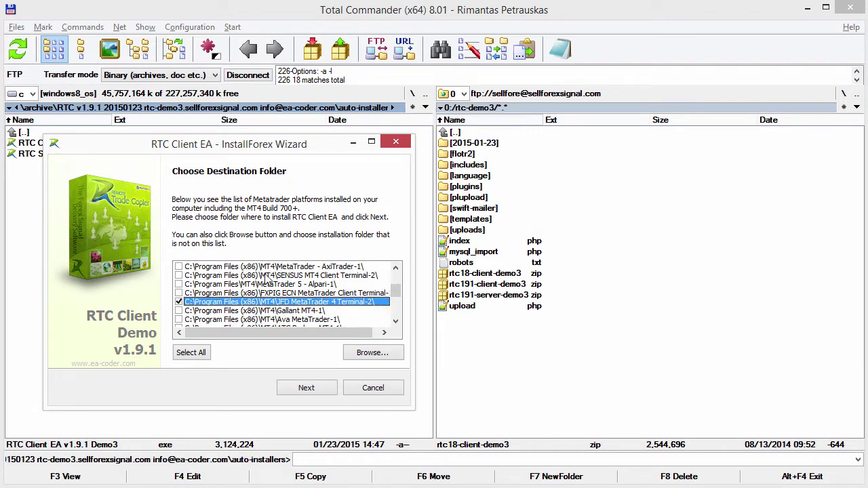
{"action": "left_click", "coordinate": [180, 276]}
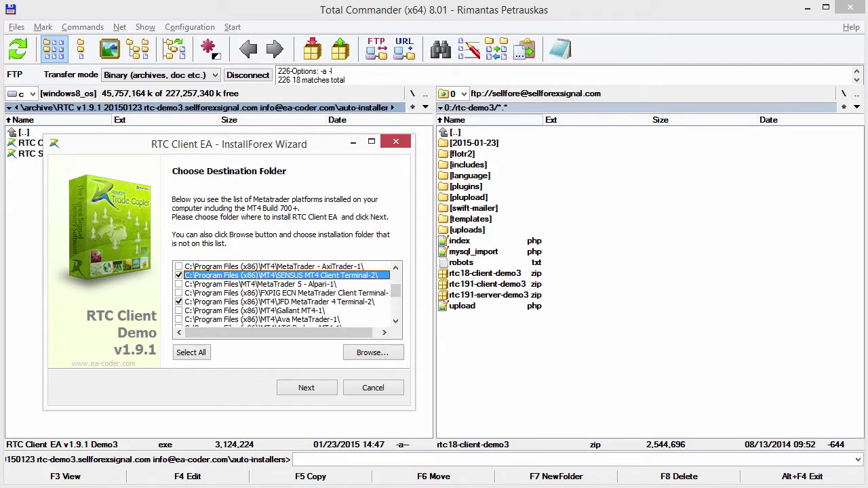
{"action": "left_click", "coordinate": [325, 391]}
{"action": "left_click", "coordinate": [359, 389]}
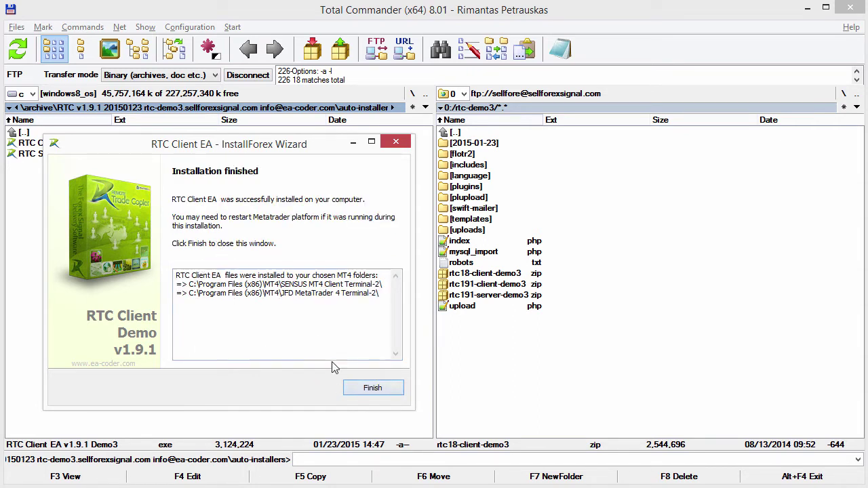
{"action": "left_click", "coordinate": [372, 388]}
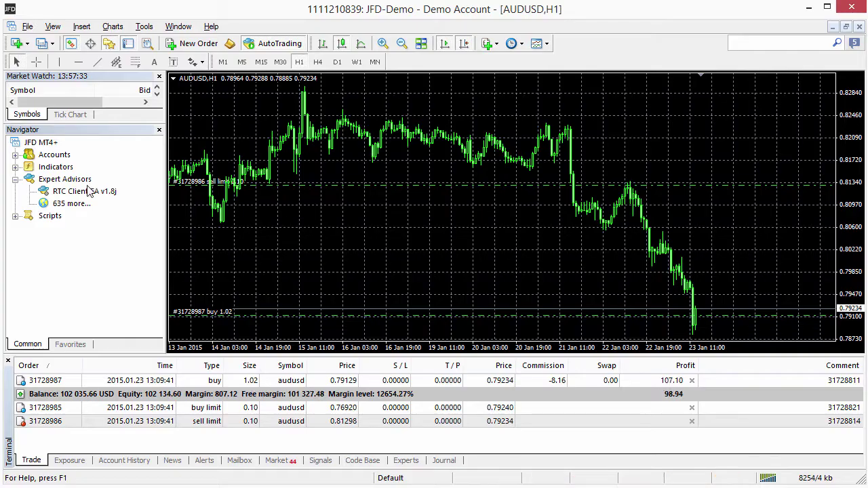
Refresh the Expert Advisors list in the JFD client terminal
{"action": "right_click", "coordinate": [139, 197]}
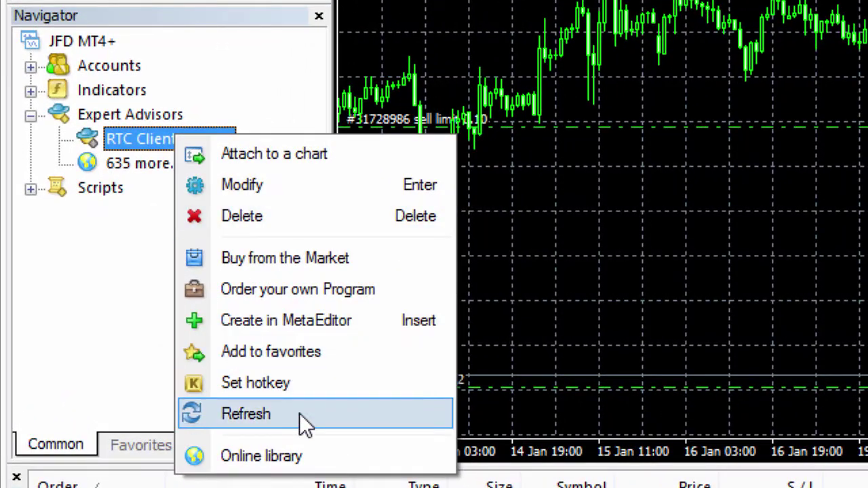
{"action": "left_click", "coordinate": [299, 413]}
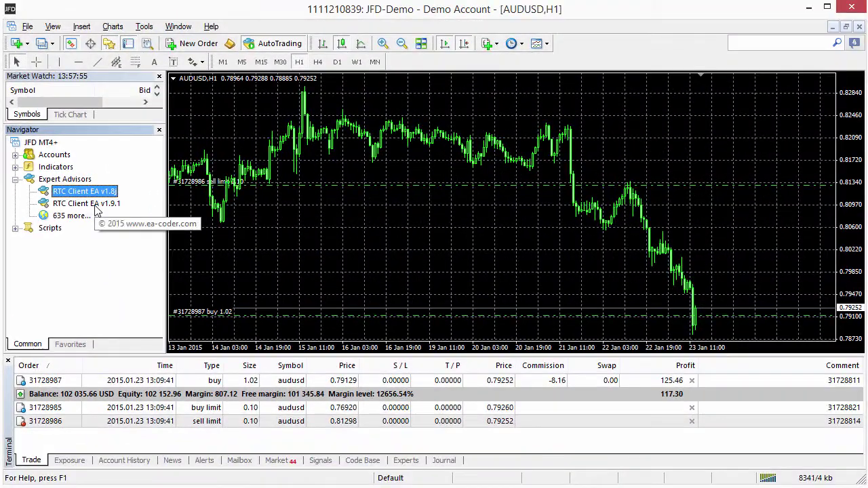
{"action": "left_click_drag", "start_coordinate": [95, 203], "coordinate": [254, 246]}
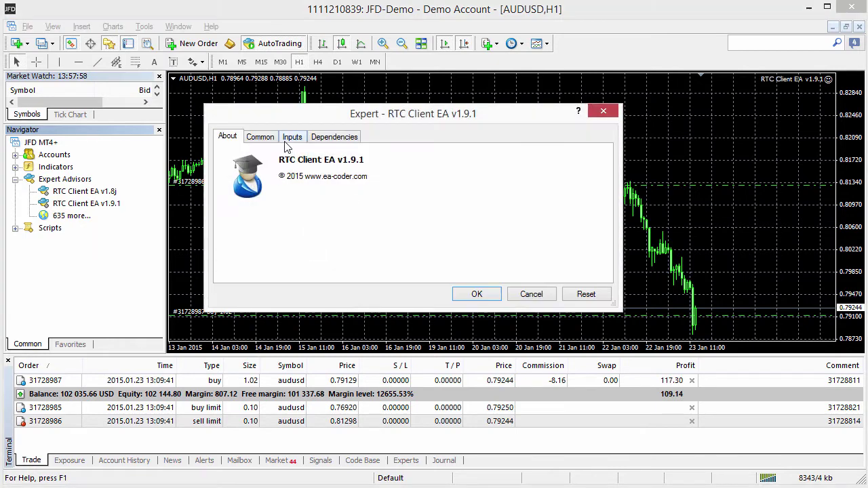
{"action": "left_click", "coordinate": [292, 137]}
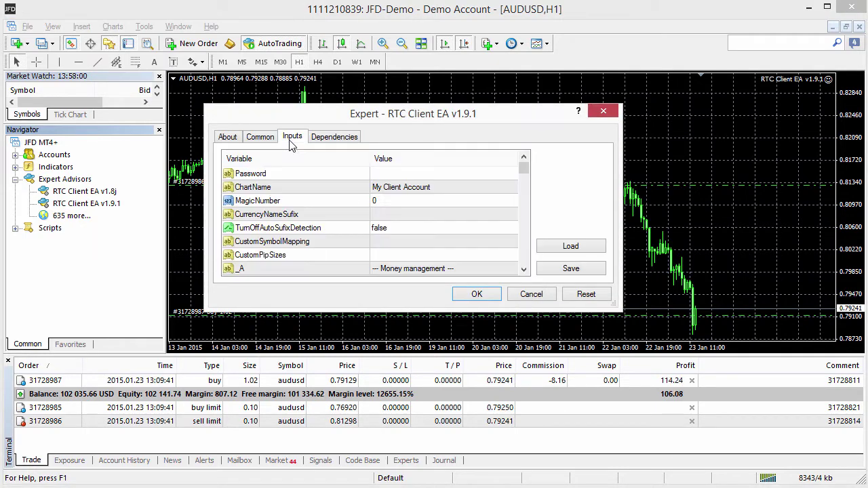
{"action": "double_click", "coordinate": [384, 177]}
{"action": "right_click", "coordinate": [384, 179]}
{"action": "left_click", "coordinate": [412, 183]}
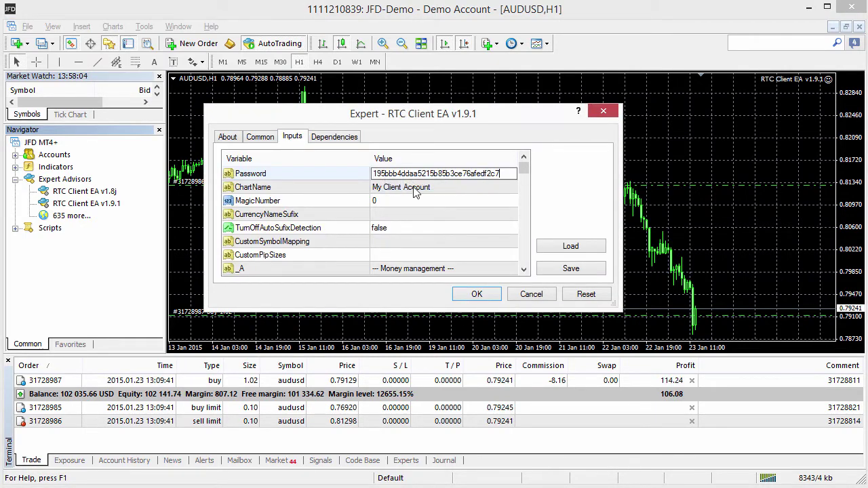
{"action": "left_click", "coordinate": [406, 201]}
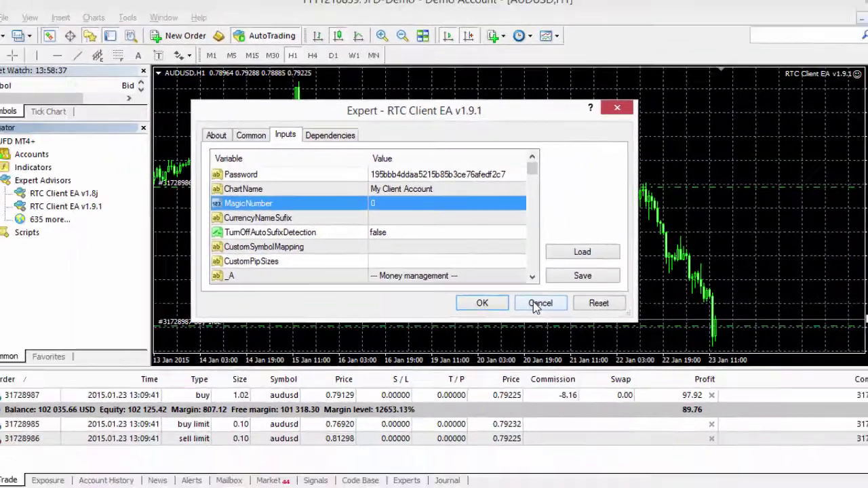
{"action": "left_click", "coordinate": [667, 429]}
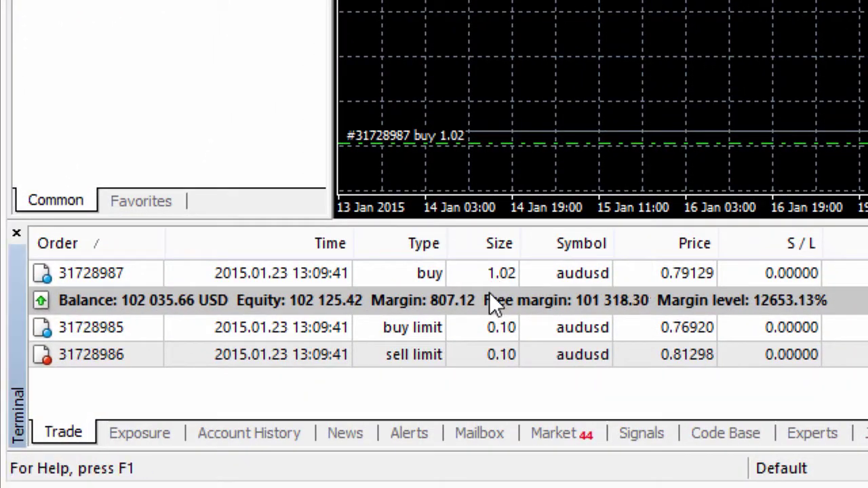
Check the magic number of the existing audusd orders, attach RTC Client EA v1.9.1 to the AUDUSD H1 chart, and paste its Password
{"action": "mouse_move", "coordinate": [470, 279]}
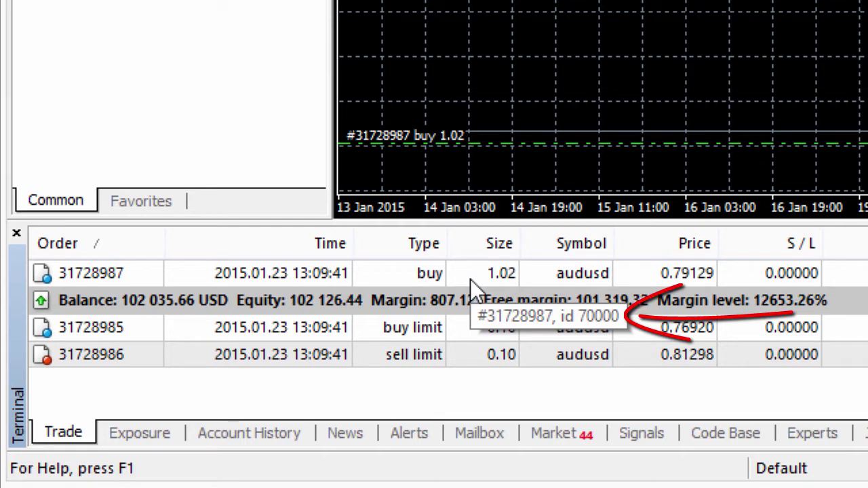
{"action": "mouse_move", "coordinate": [453, 323]}
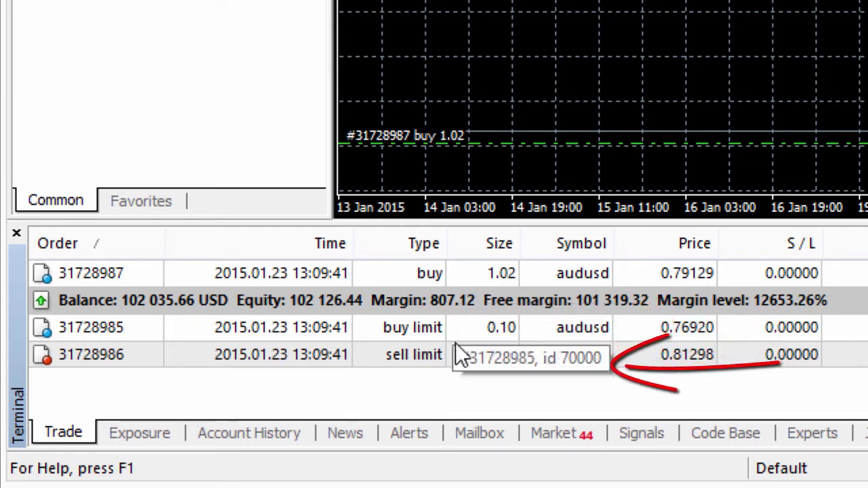
{"action": "mouse_move", "coordinate": [462, 358]}
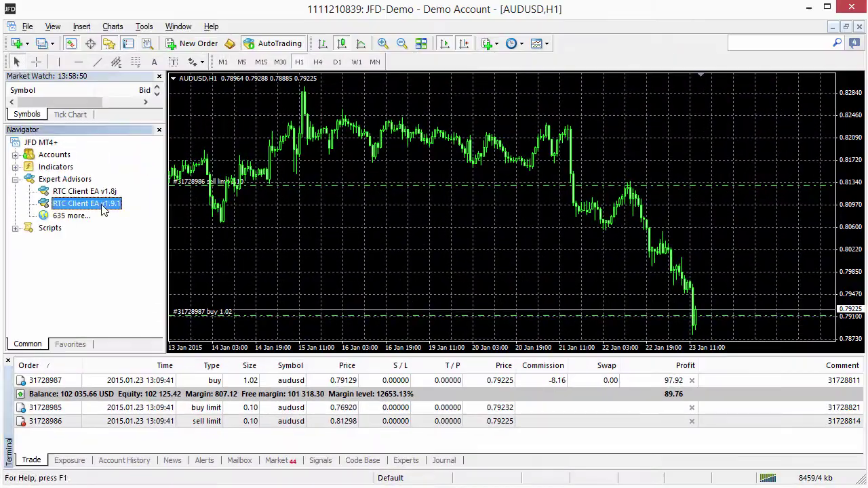
{"action": "left_click_drag", "start_coordinate": [173, 0], "coordinate": [757, 0]}
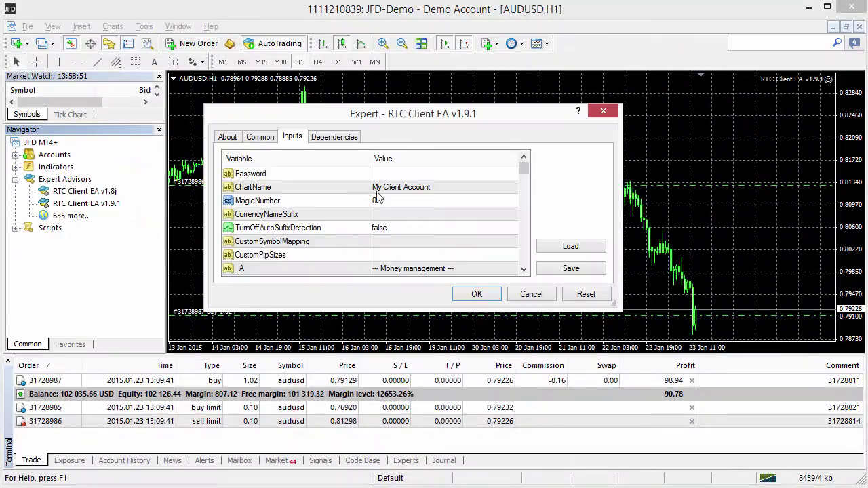
{"action": "double_click", "coordinate": [408, 175]}
{"action": "key", "text": "ctrl+v"}
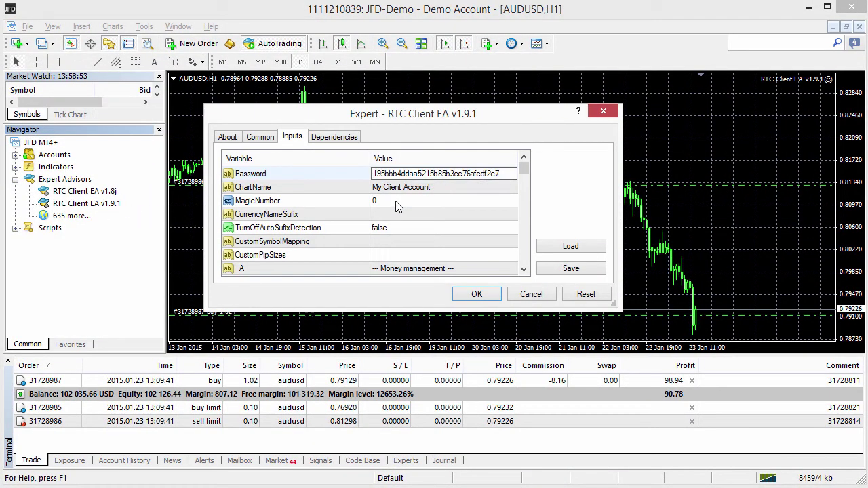
Set the client EA's MagicNumber to 70000 and TurnOffAutoSufixDetection to true, and apply the inputs
{"action": "left_click", "coordinate": [398, 207]}
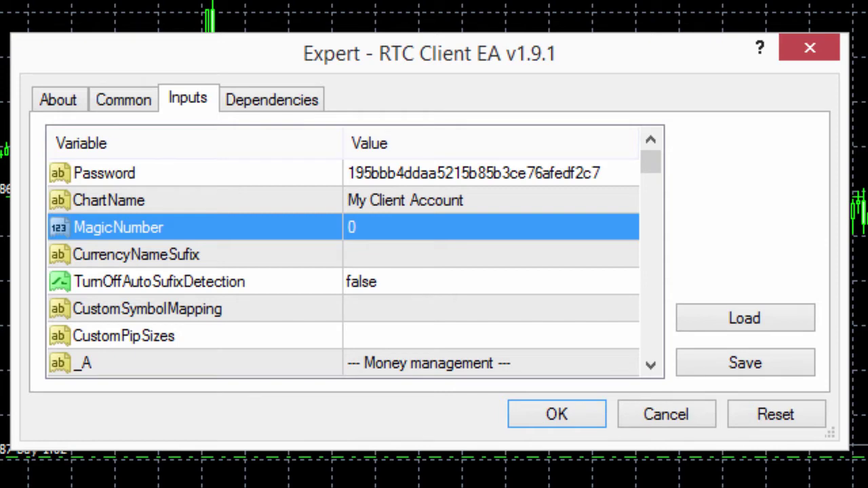
{"action": "double_click", "coordinate": [409, 228]}
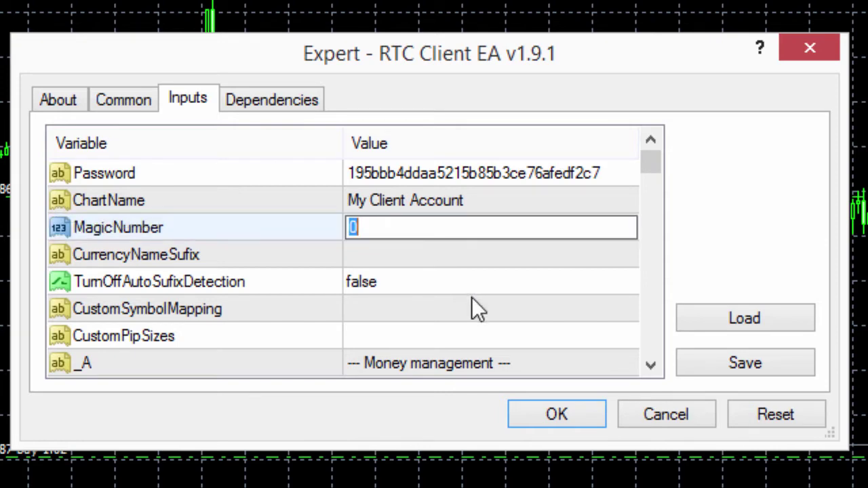
{"action": "type", "text": "70000"}
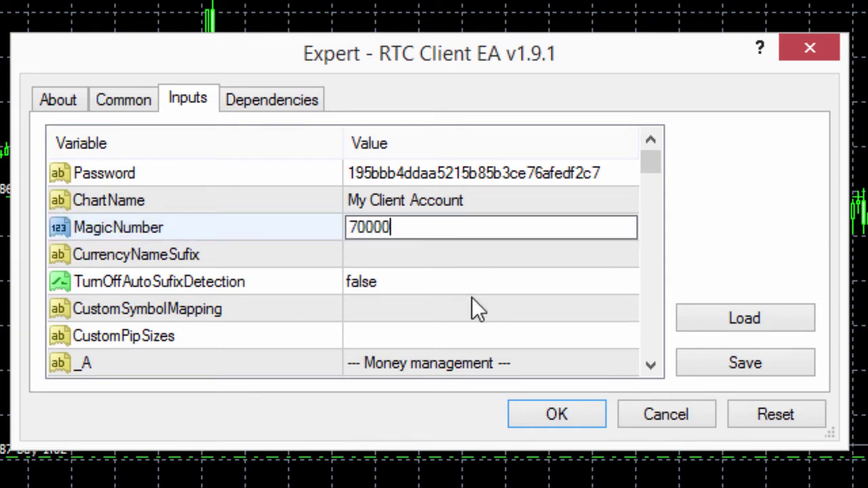
{"action": "key", "text": "Return"}
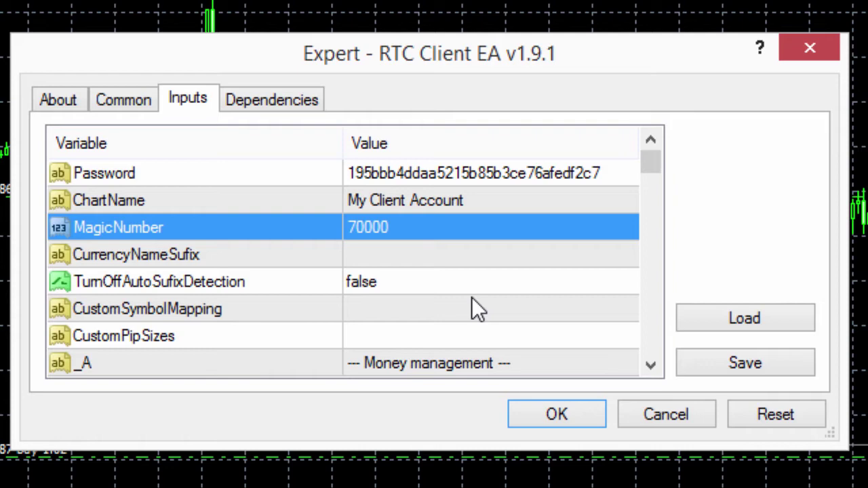
{"action": "double_click", "coordinate": [391, 280]}
{"action": "double_click", "coordinate": [392, 280]}
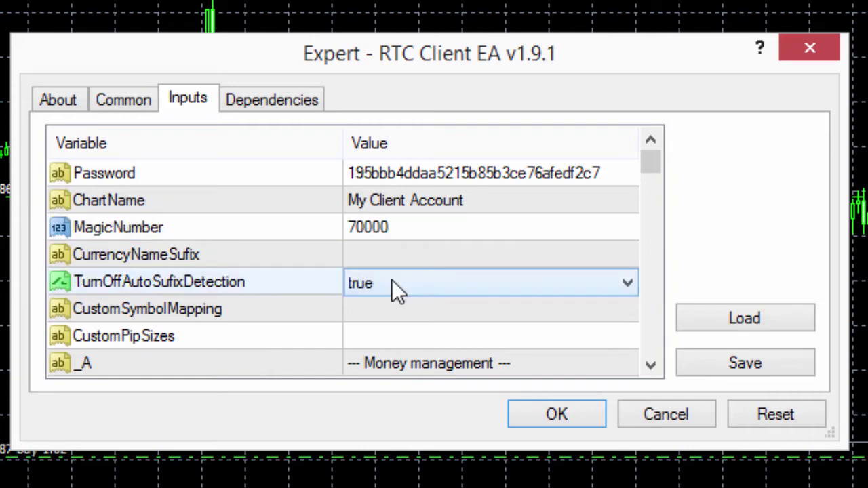
{"action": "key", "text": "Return"}
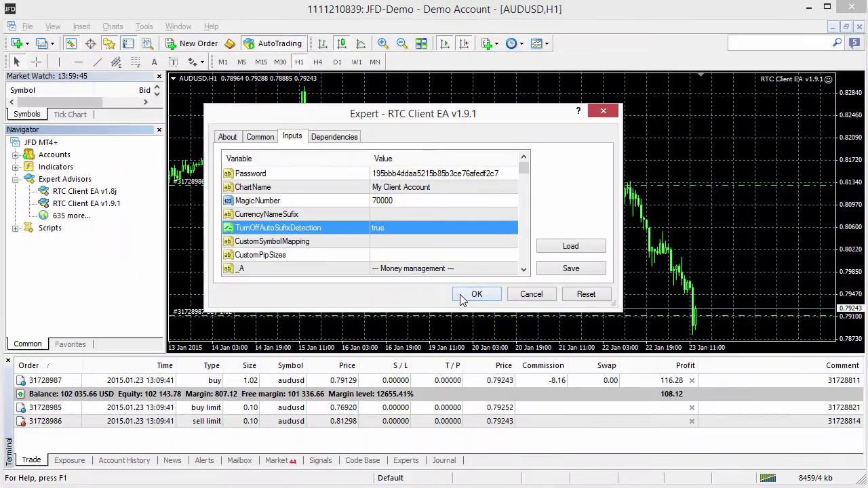
{"action": "left_click", "coordinate": [461, 295]}
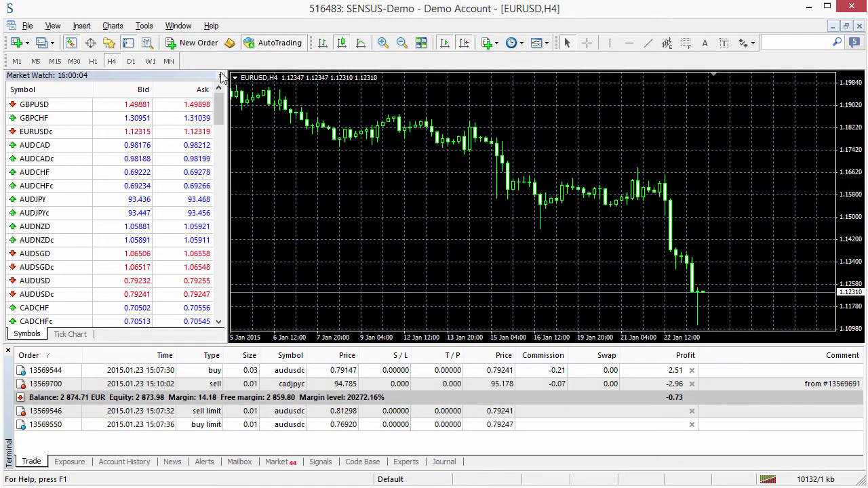
In the SENSUS client terminal, replace Market Watch with the Navigator and attach RTC Client EA v1.9.1 to the EURUSD H4 chart
{"action": "left_click", "coordinate": [220, 75]}
{"action": "left_click", "coordinate": [52, 26]}
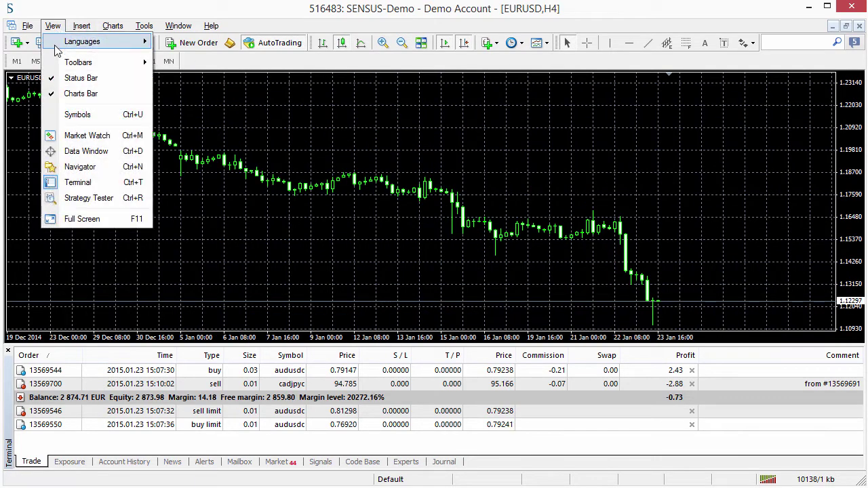
{"action": "left_click", "coordinate": [80, 167]}
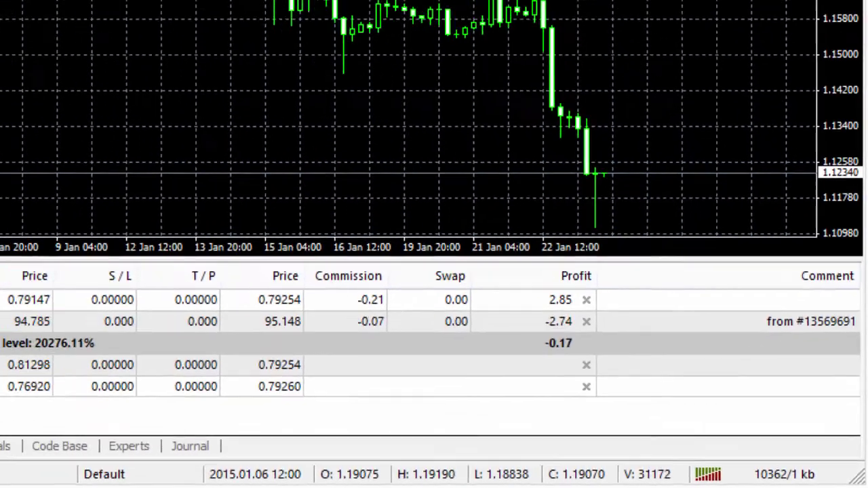
{"action": "left_click_drag", "start_coordinate": [86, 283], "coordinate": [376, 248]}
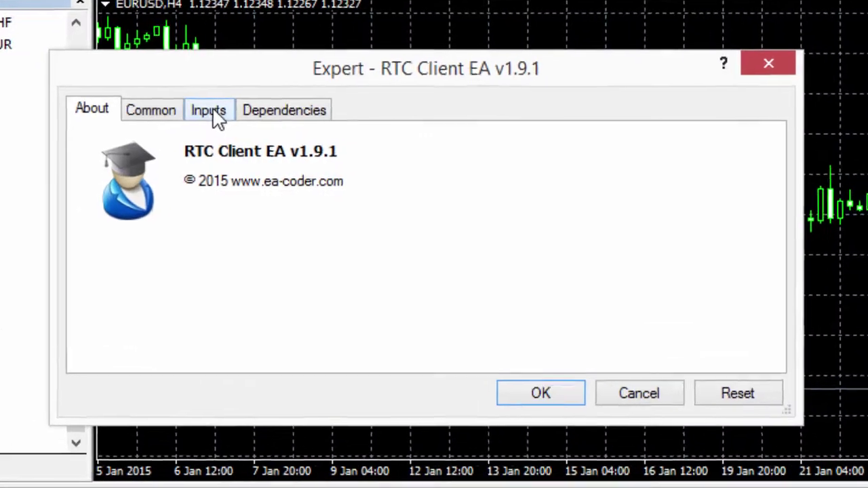
Paste the Password into the SENSUS client EA's inputs and apply them
{"action": "left_click", "coordinate": [292, 137]}
{"action": "double_click", "coordinate": [397, 170]}
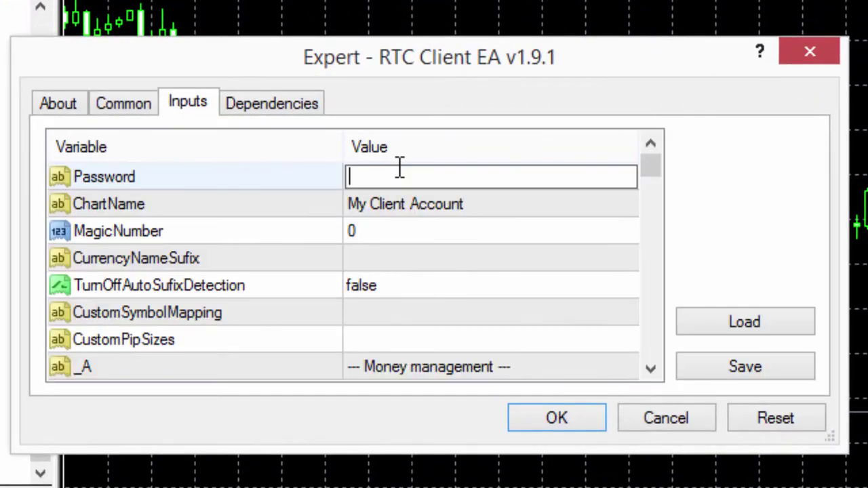
{"action": "right_click", "coordinate": [400, 171]}
{"action": "left_click", "coordinate": [415, 186]}
{"action": "left_click", "coordinate": [454, 231]}
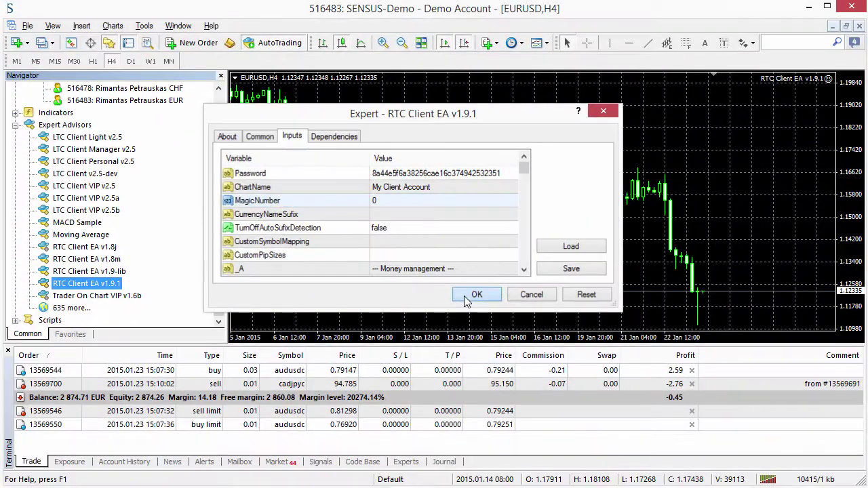
{"action": "left_click", "coordinate": [537, 417]}
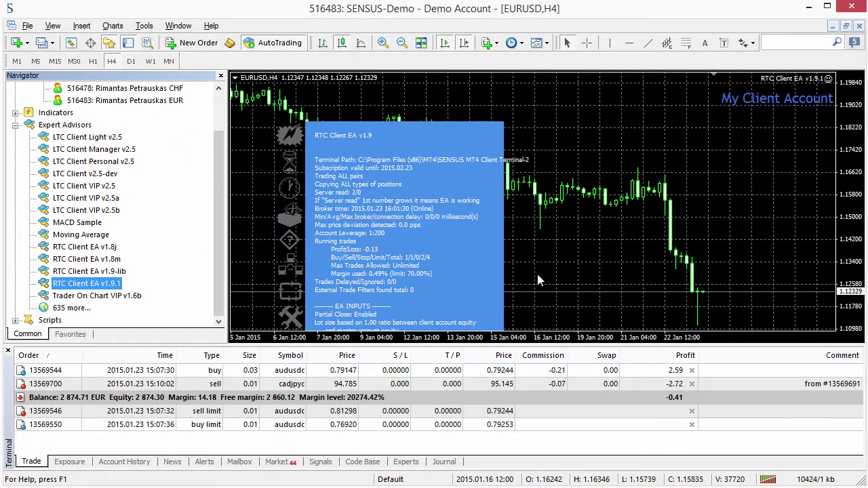
In the JFD server terminal, set the audusd buy position's T/P to 0.80220 and S/L to 0.78763, and check both client terminals
{"action": "key", "text": "alt+Tab"}
{"action": "left_click", "coordinate": [480, 358]}
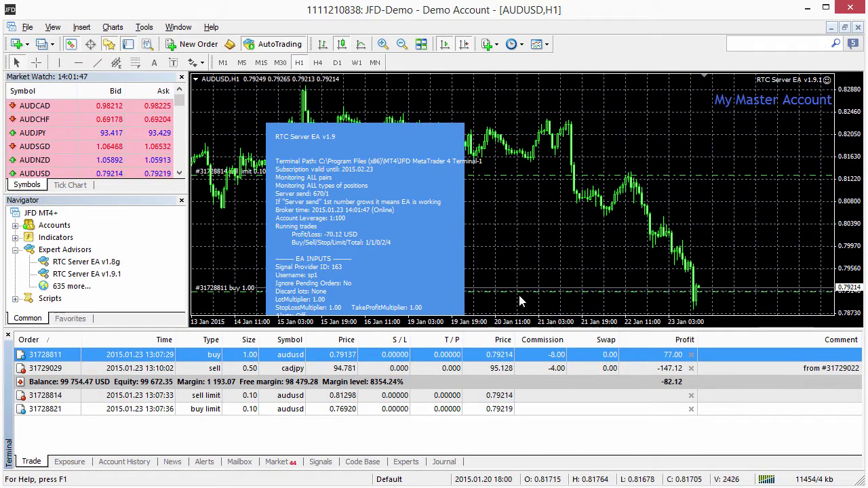
{"action": "left_click_drag", "start_coordinate": [523, 291], "coordinate": [531, 232]}
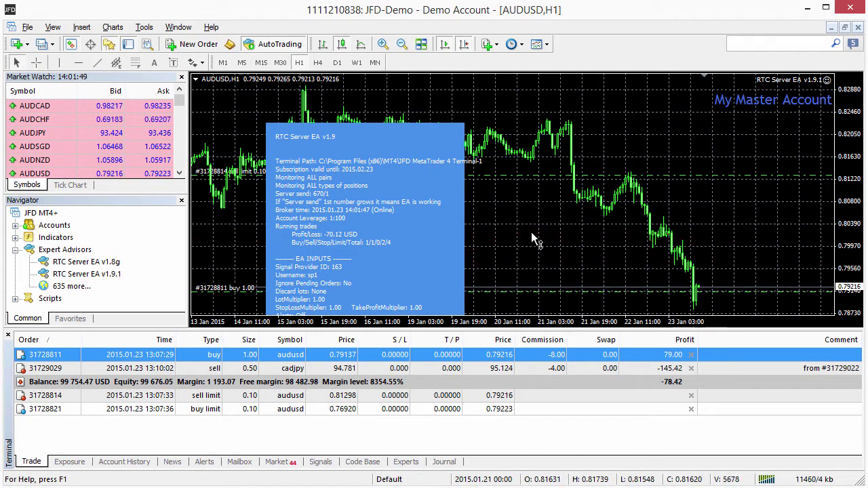
{"action": "left_click_drag", "start_coordinate": [542, 293], "coordinate": [543, 307]}
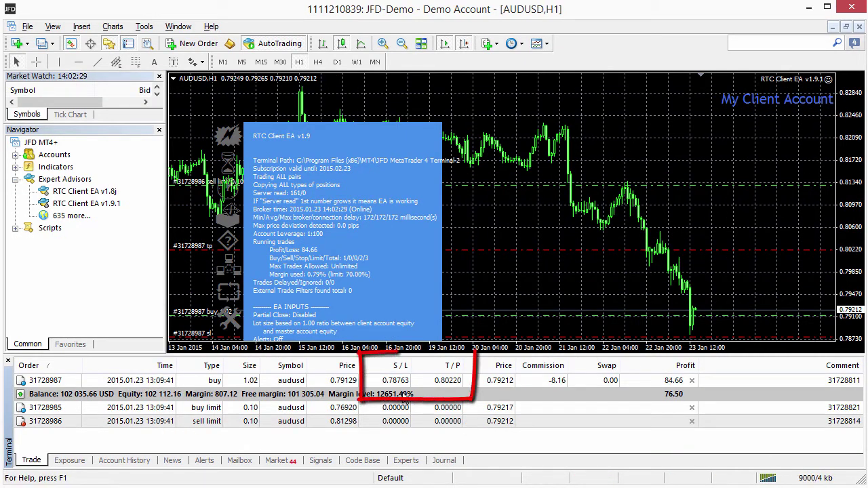
{"action": "left_click", "coordinate": [413, 383]}
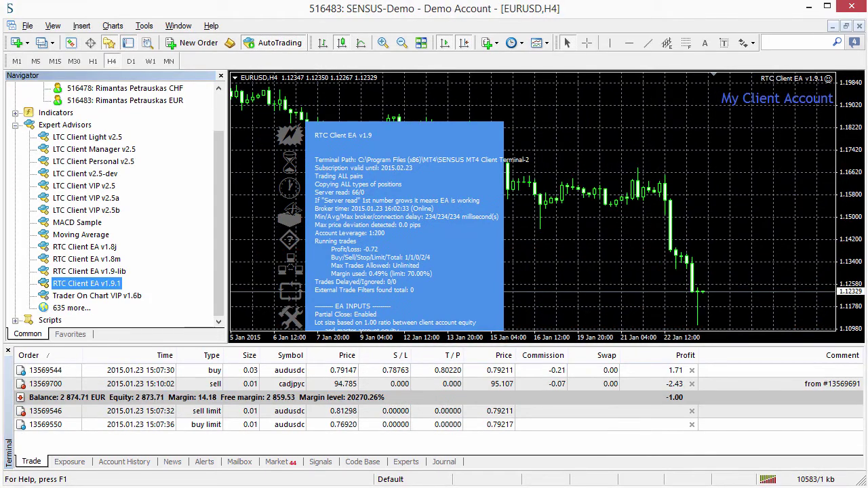
{"action": "left_click", "coordinate": [387, 372]}
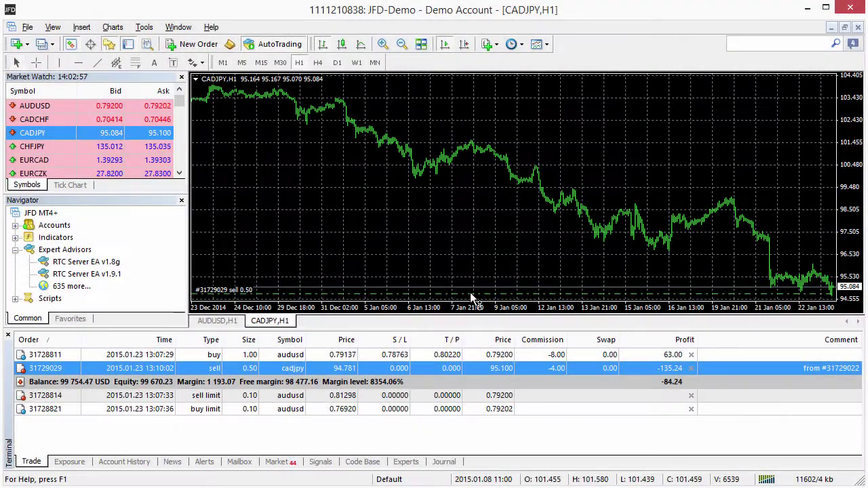
On the server's CADJPY H1 chart, set the sell position's S/L to 96.422 and T/P to 93.190, and check both client terminals
{"action": "left_click_drag", "start_coordinate": [472, 295], "coordinate": [459, 256]}
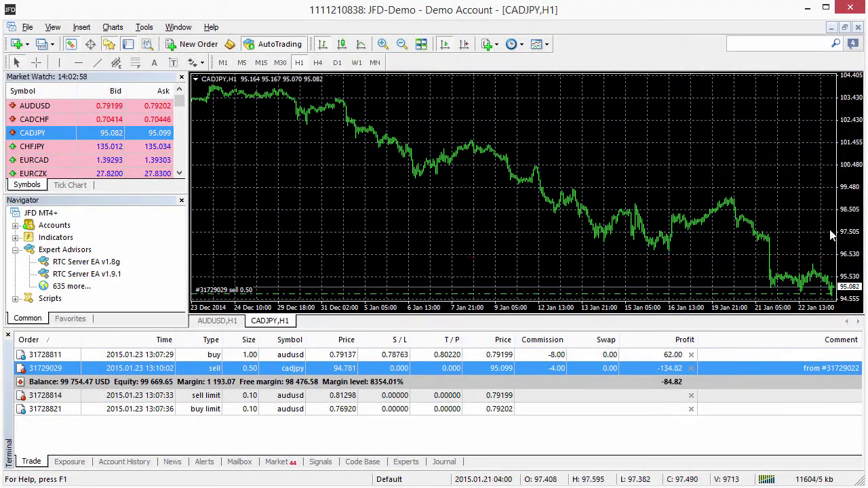
{"action": "left_click_drag", "start_coordinate": [699, 266], "coordinate": [692, 291]}
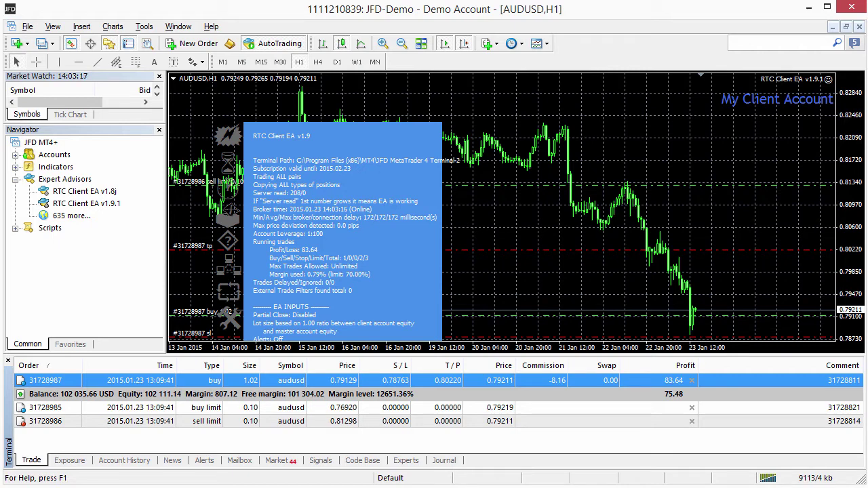
{"action": "key", "text": "alt+Tab"}
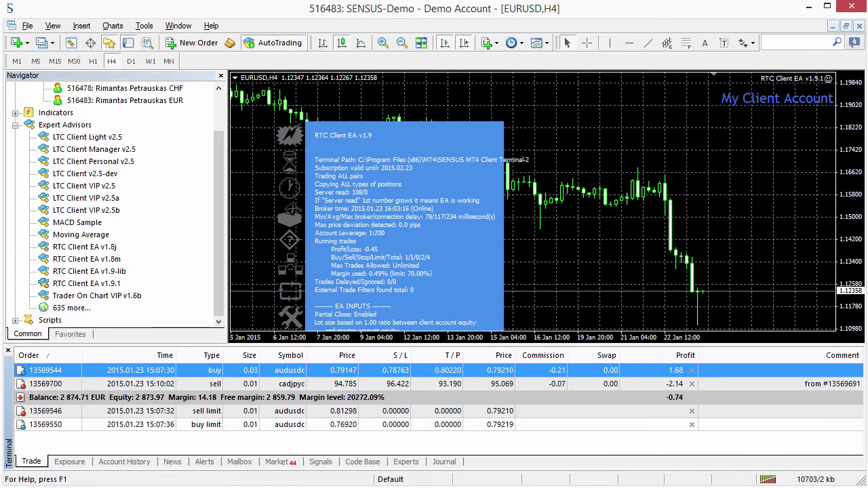
{"action": "left_click", "coordinate": [365, 385]}
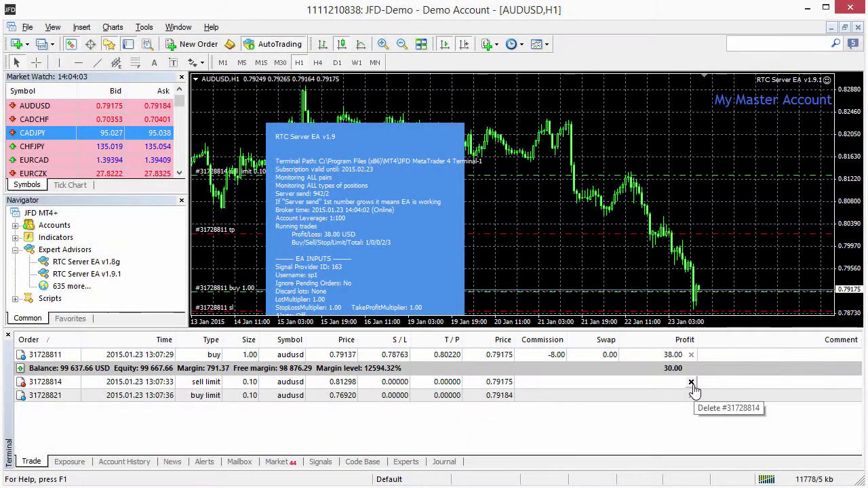
Delete the audusd sell limit and buy limit orders in the server terminal and check both client terminals
{"action": "left_click", "coordinate": [691, 382]}
{"action": "left_click", "coordinate": [692, 382]}
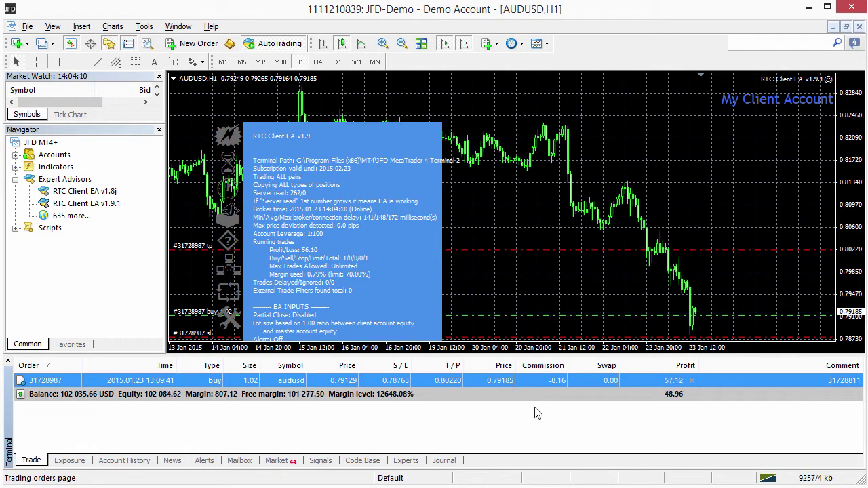
{"action": "key", "text": "alt+Tab"}
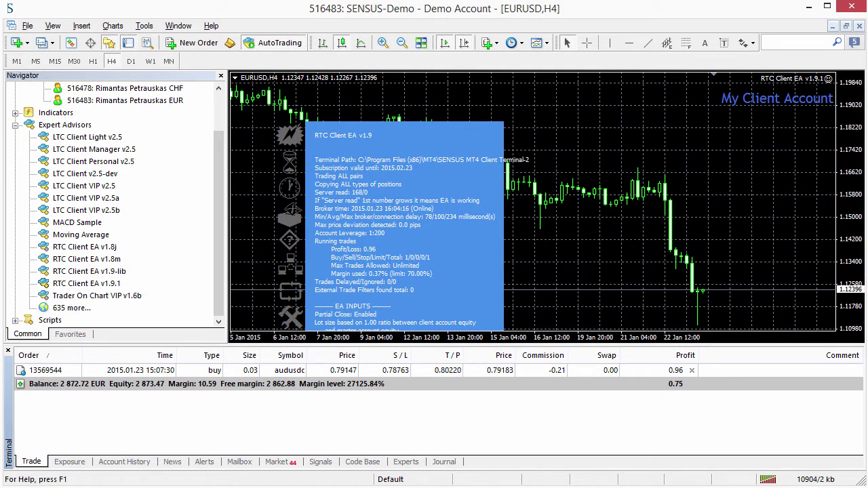
Close the audusd buy position in the server terminal and check the Trade lists of both client terminals
{"action": "key", "text": "alt+Tab"}
{"action": "left_click", "coordinate": [691, 355]}
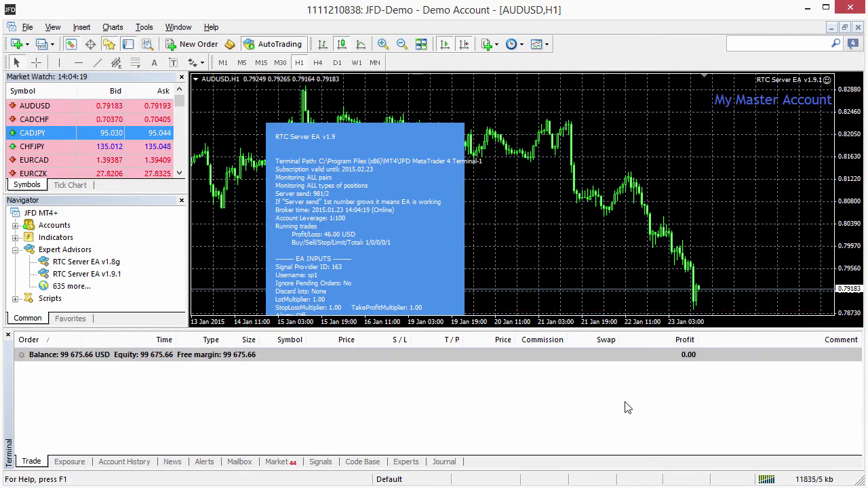
{"action": "key", "text": "alt+Tab"}
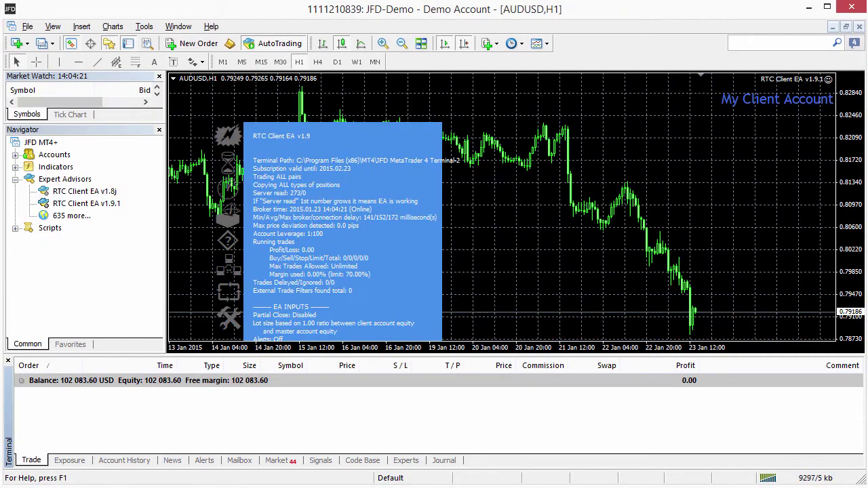
{"action": "key", "text": "alt+Tab"}
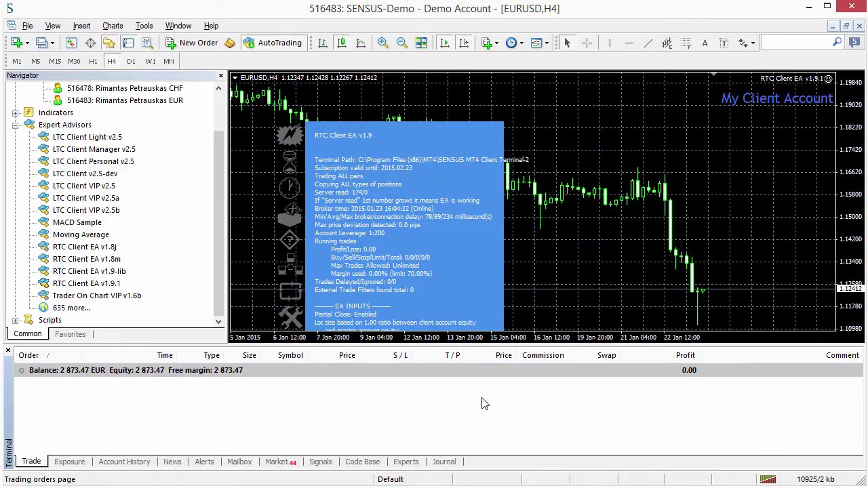